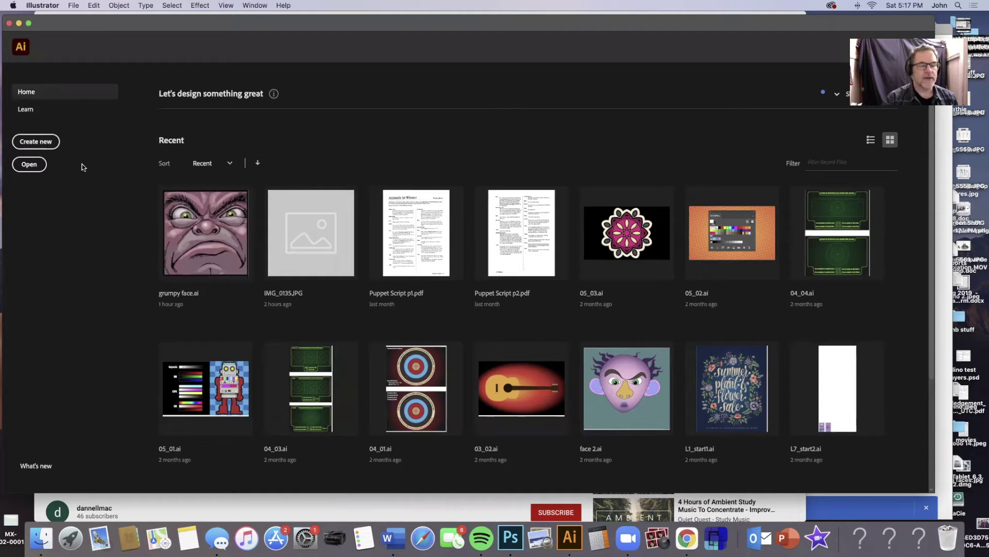
Step: Start a new Letter document named New Doc, measured in inches
left_click(36, 142)
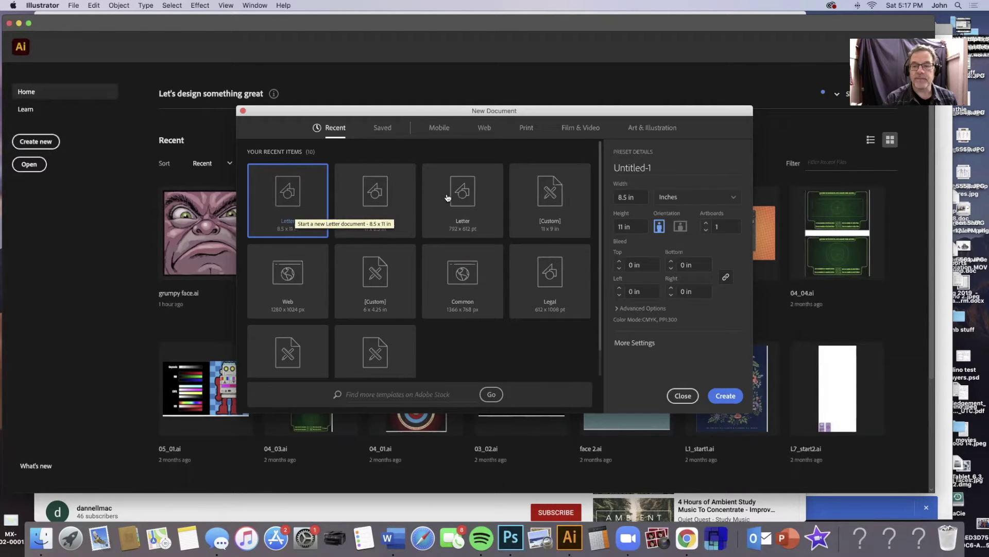
left_click(658, 167)
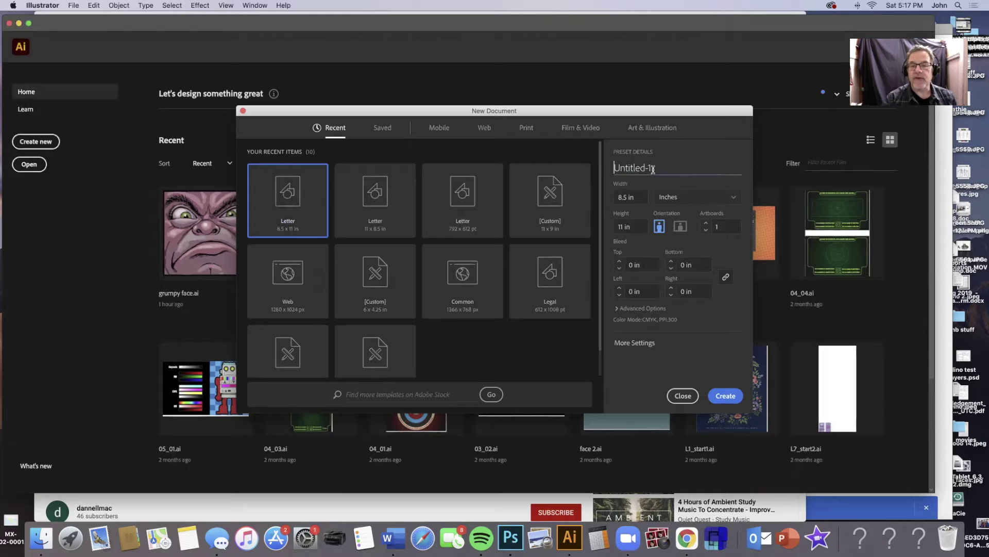
type("New Doc")
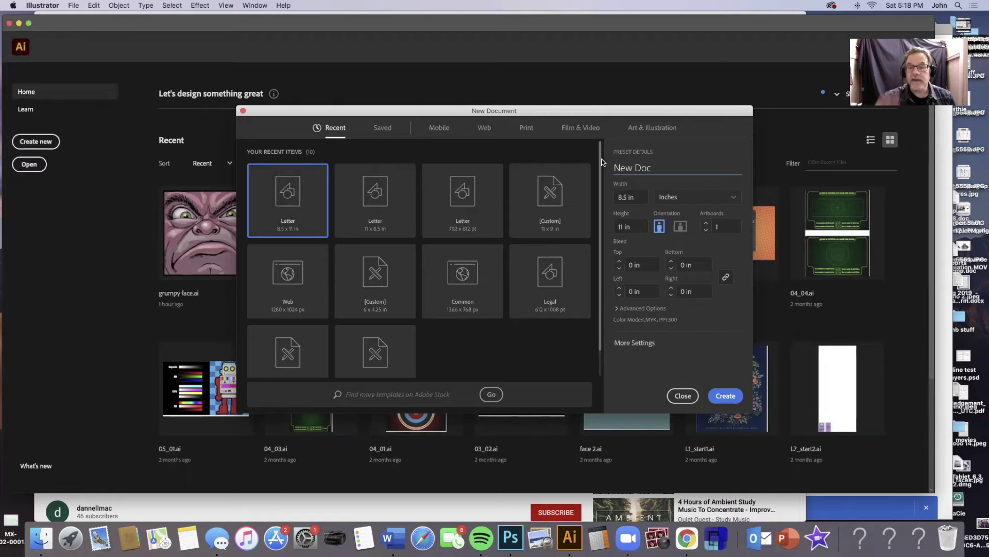
left_click(733, 199)
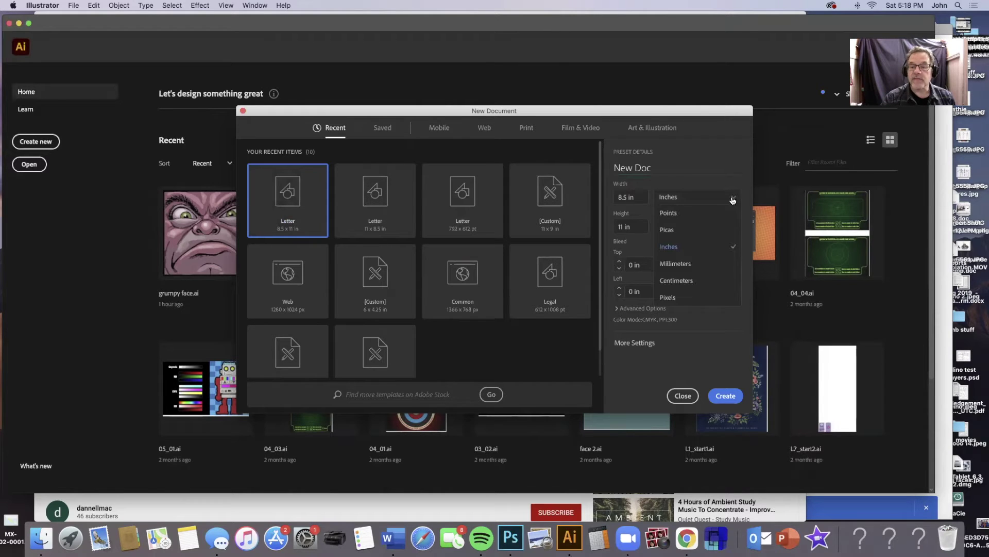
left_click(675, 247)
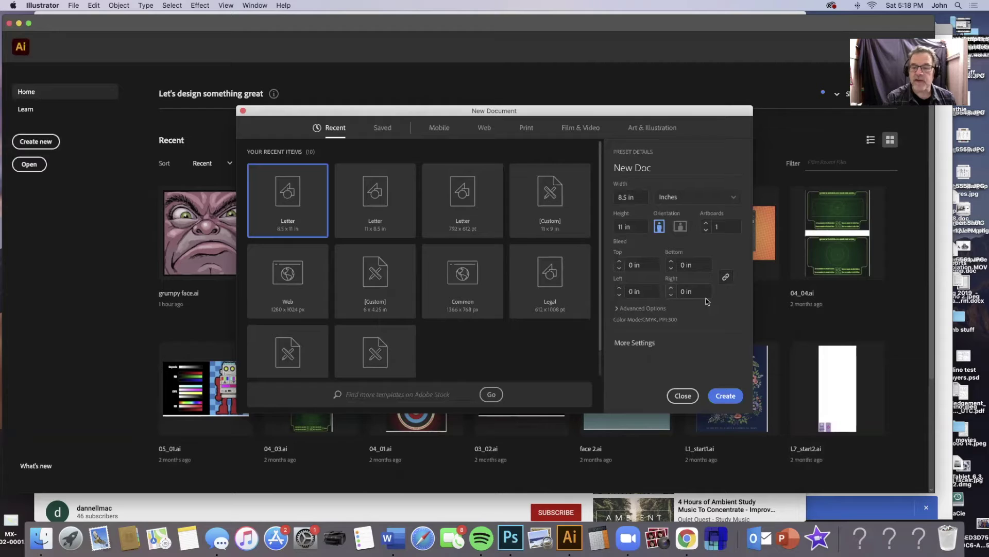
Step: Create the document in CMYK Color after trying RGB Color, and move the Image Trace panel off the artboard
left_click(616, 309)
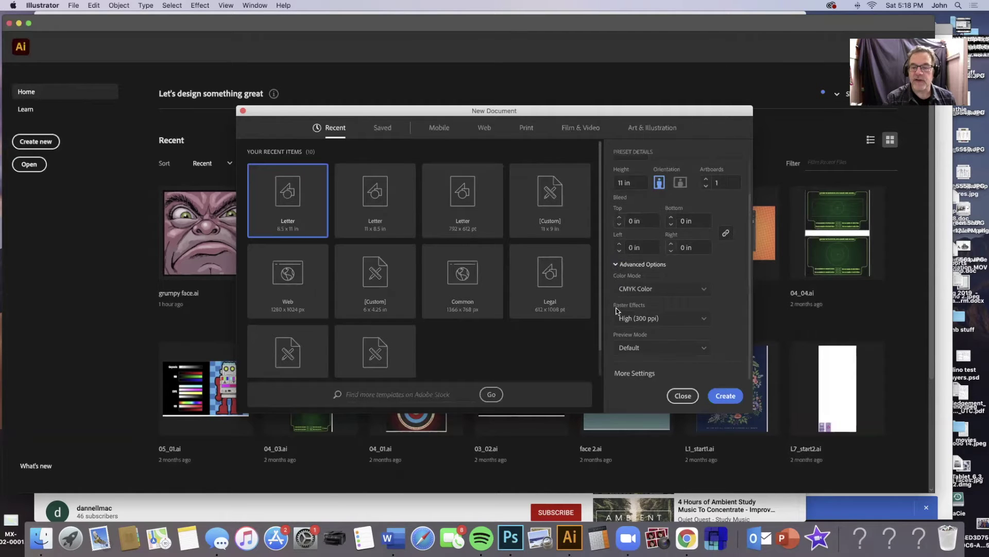
left_click(696, 290)
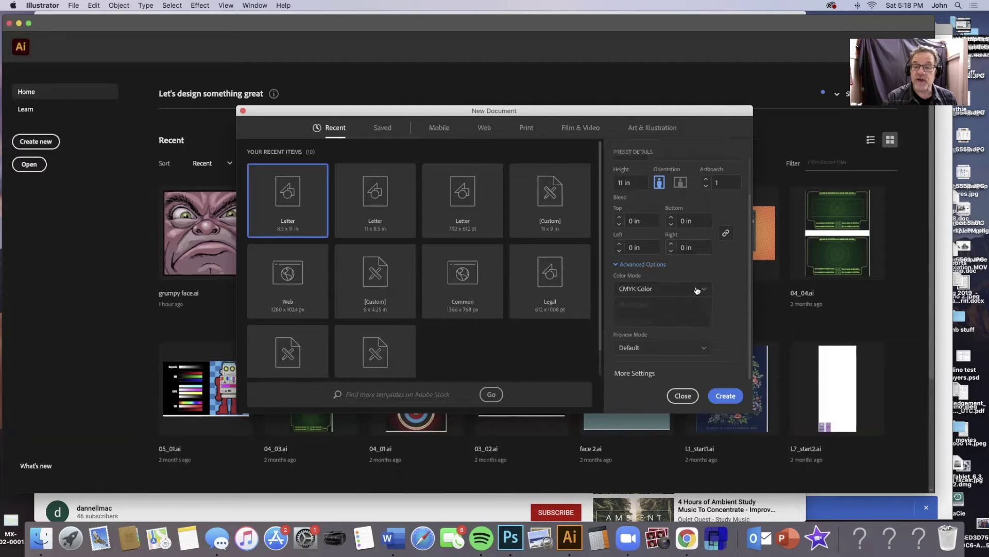
left_click(657, 305)
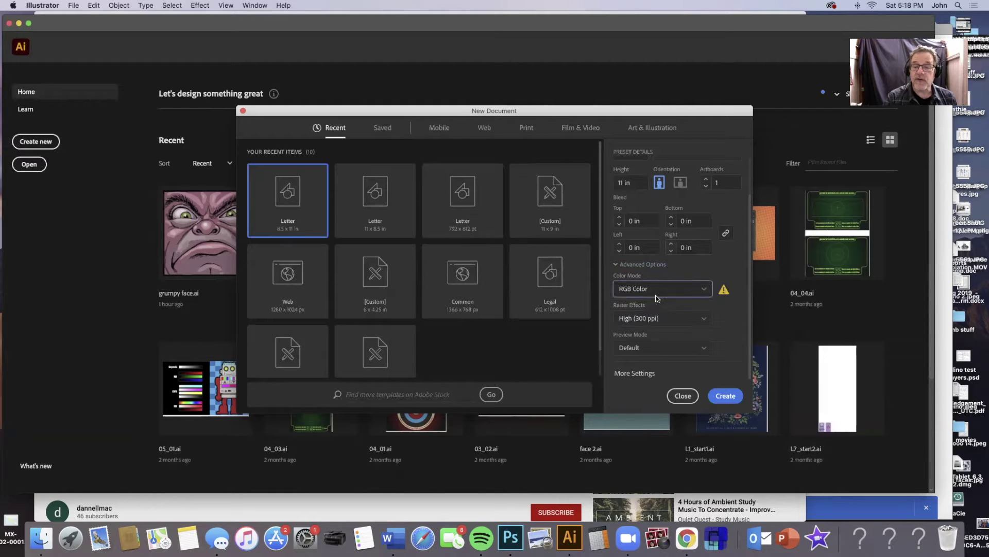
left_click(703, 294)
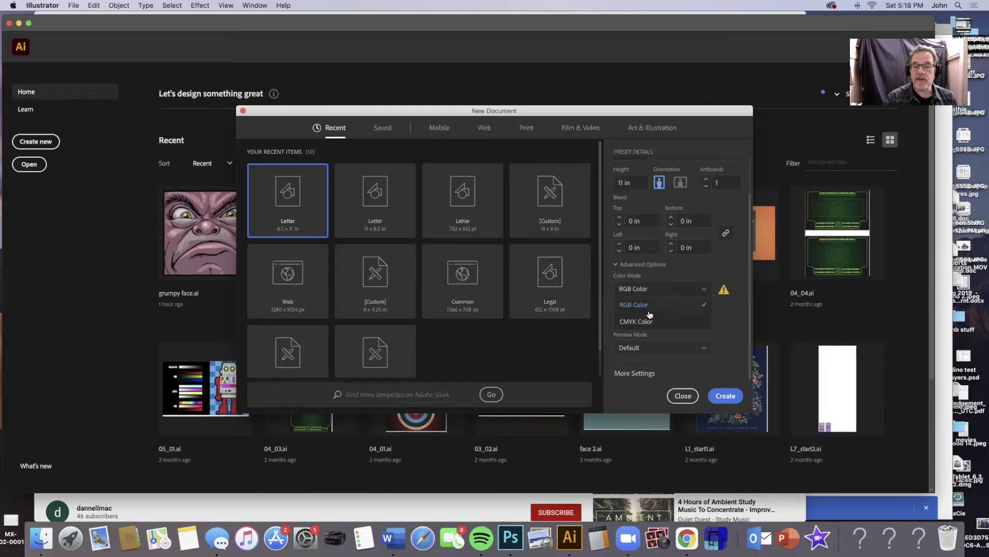
left_click(667, 309)
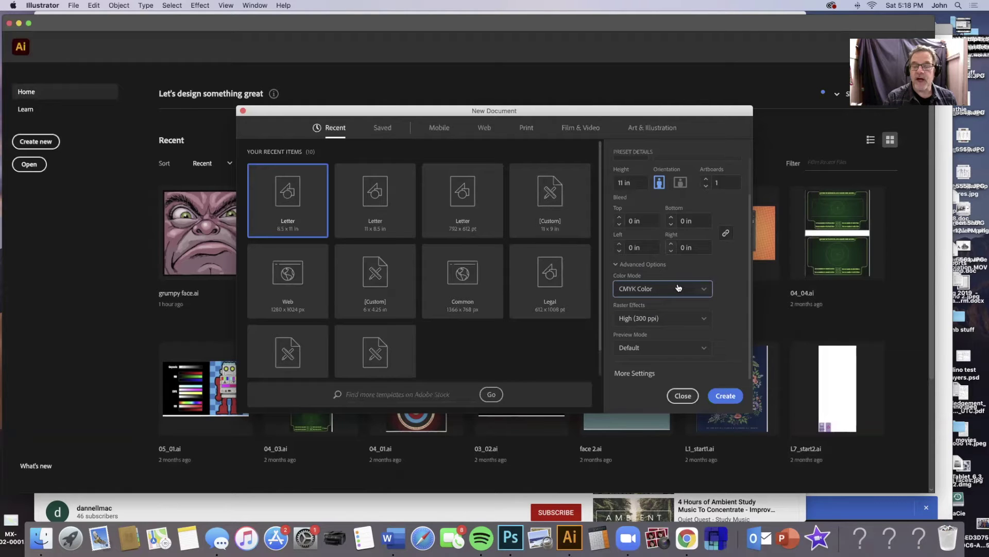
left_click(702, 291)
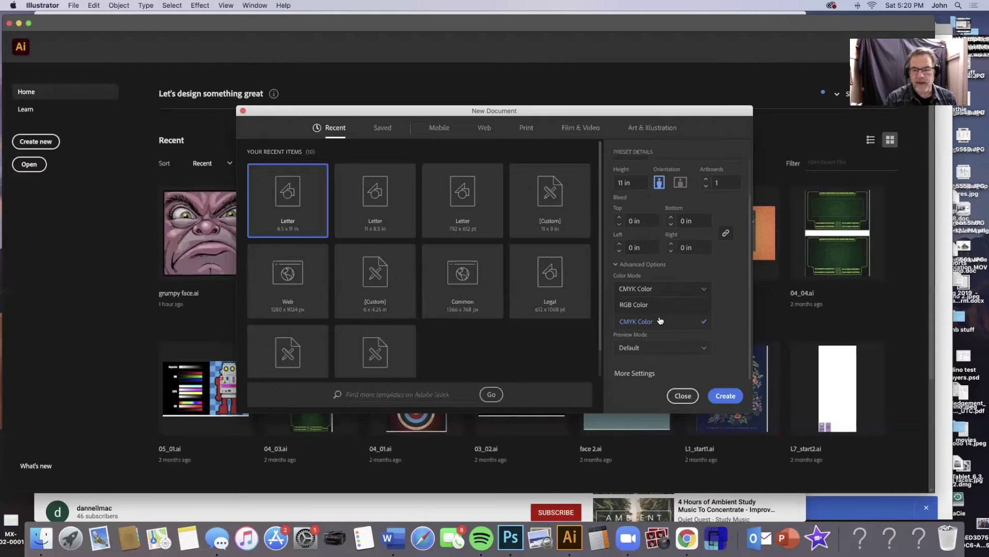
left_click(725, 395)
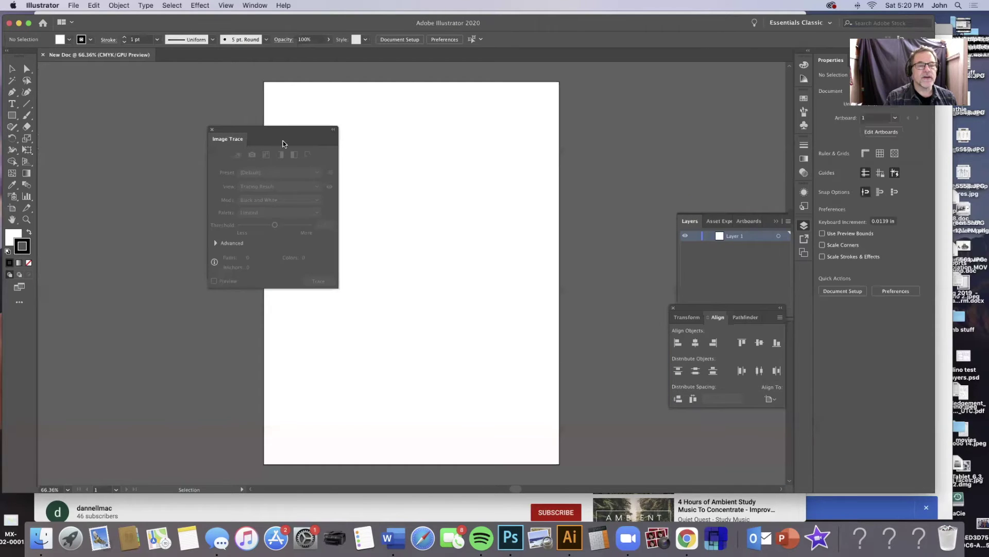
left_click_drag(264, 126, 148, 112)
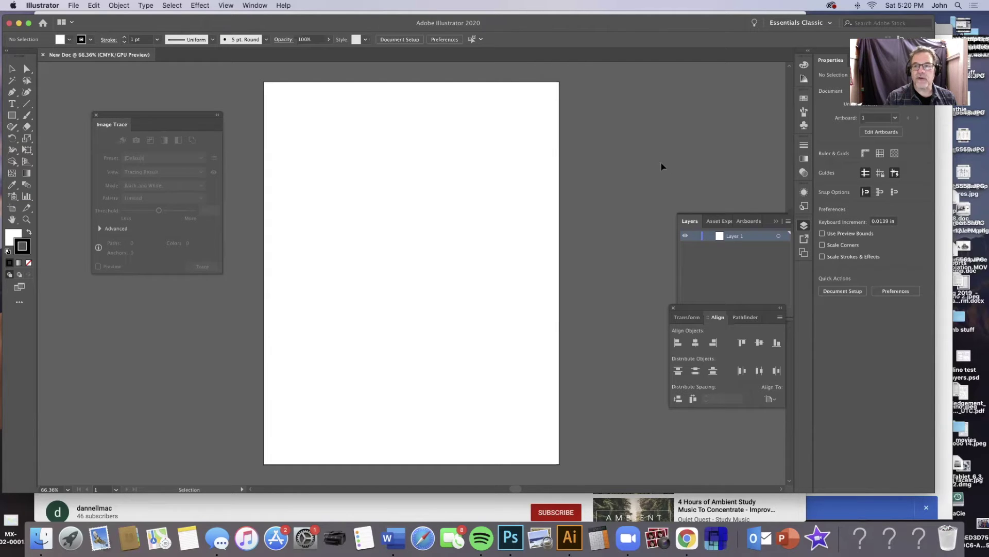
Step: Switch the workspace to Essentials and back to Essentials Classic, and the toolbar to a single column and back to two
left_click(788, 25)
left_click(781, 45)
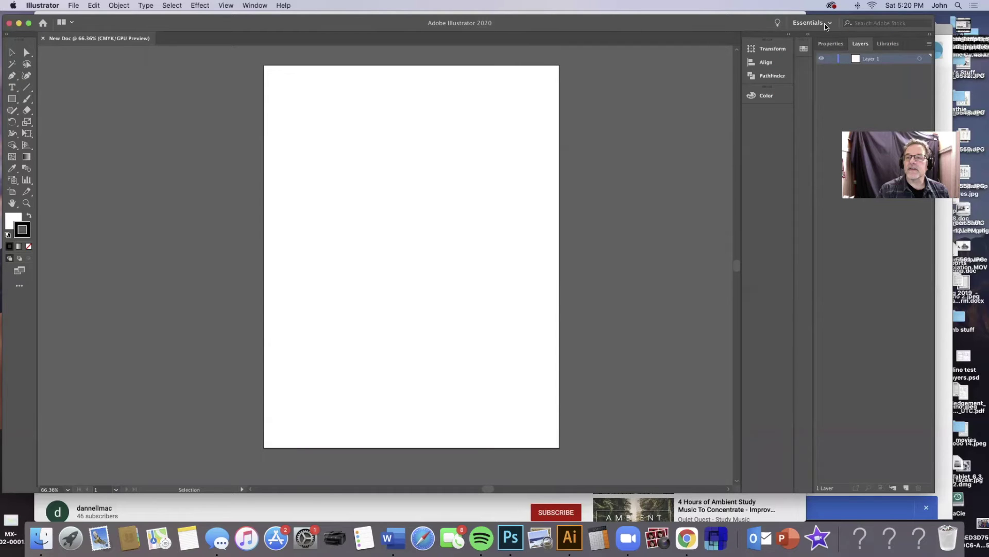
left_click(827, 25)
left_click(815, 57)
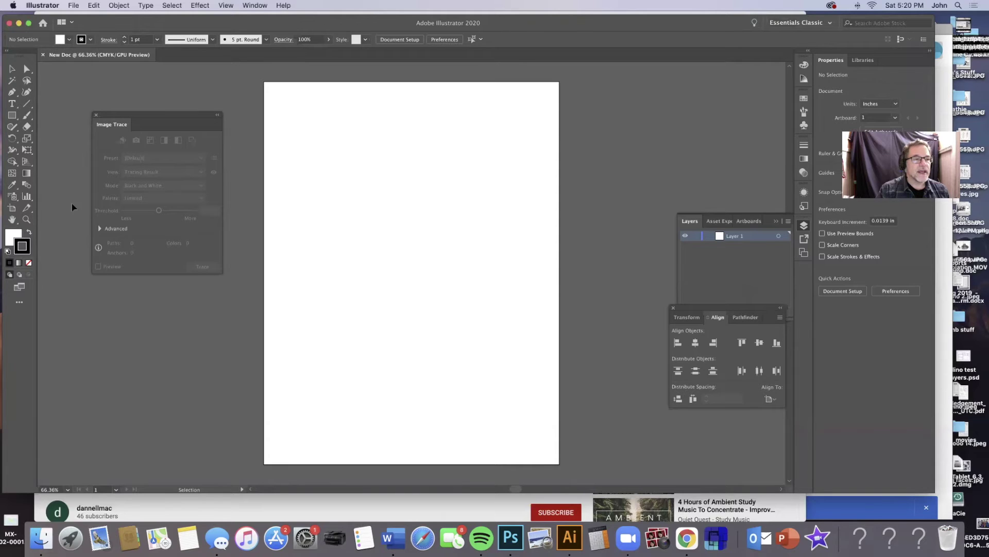
left_click(7, 52)
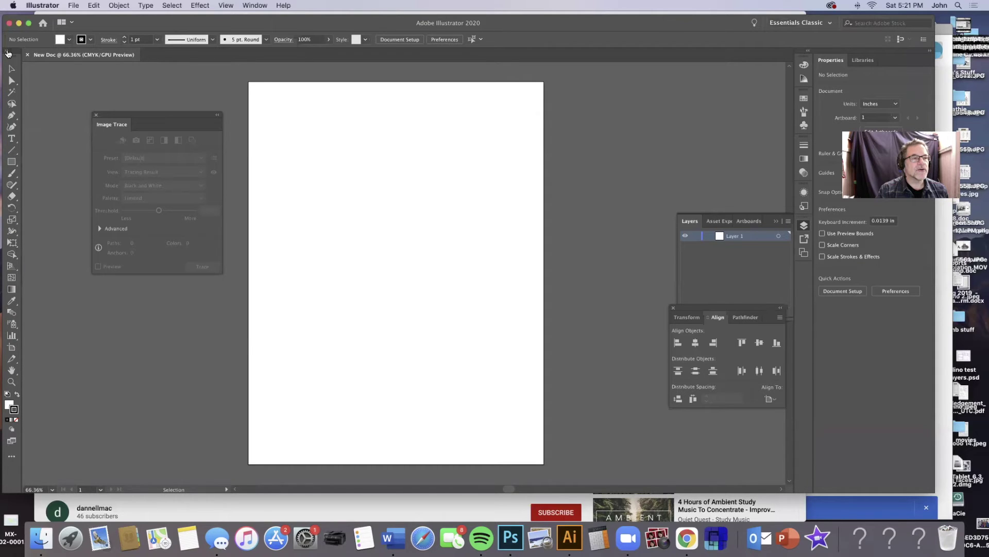
left_click(8, 52)
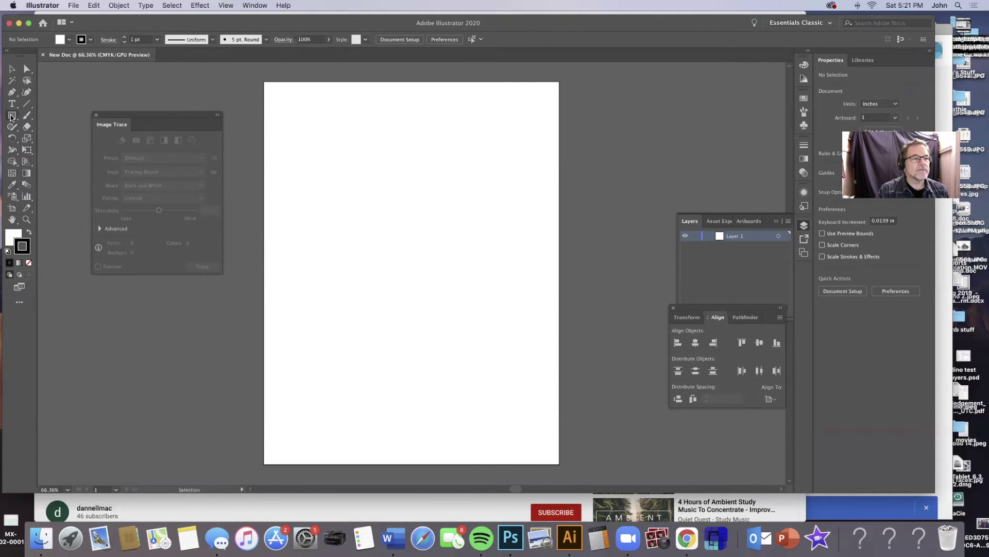
Step: Draw one rectangle on the artboard and three more on the canvas area outside it
key("m")
left_click_drag(456, 156, 527, 232)
mouse_move(595, 129)
left_mouse_down()
mouse_move(616, 132)
mouse_move(645, 211)
left_mouse_up()
left_click_drag(148, 322, 203, 409)
mouse_move(624, 326)
left_mouse_down()
mouse_move(639, 374)
mouse_move(639, 365)
left_mouse_up()
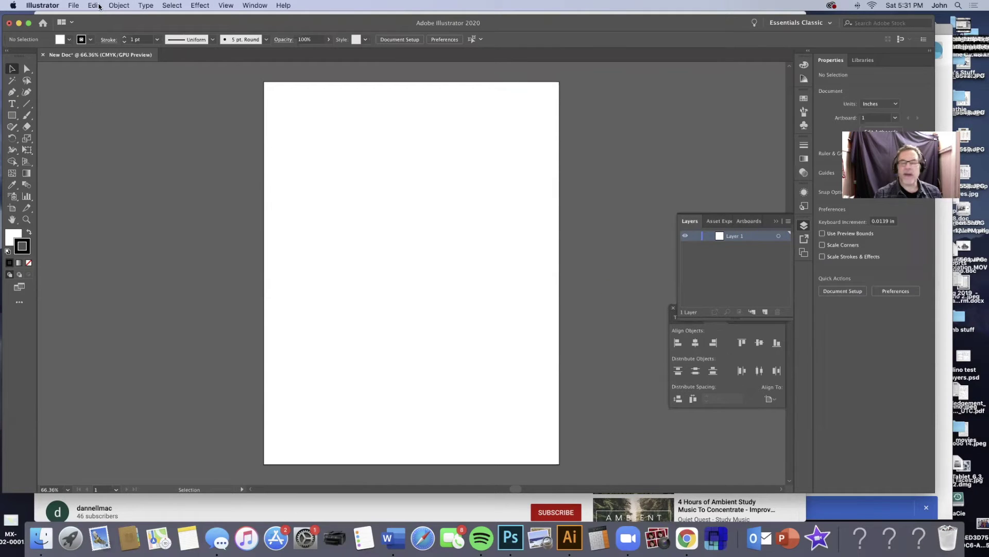
Step: Switch the document color mode to RGB Color and back to CMYK Color
left_click(73, 6)
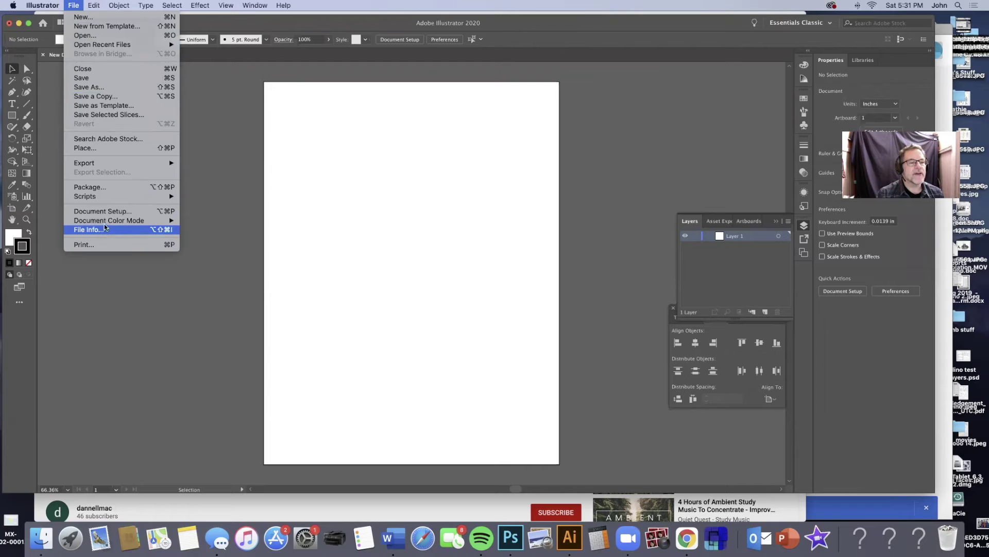
mouse_move(130, 223)
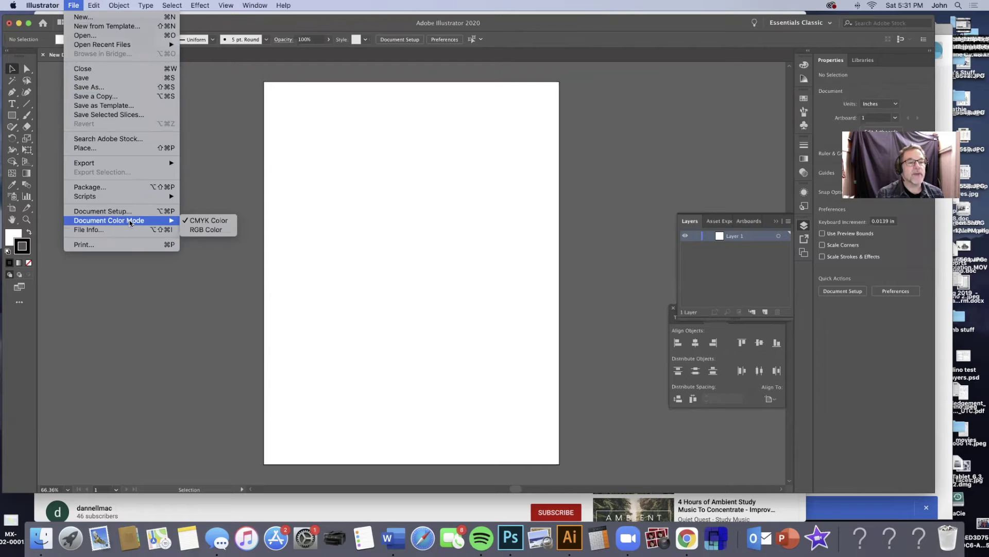
left_click(201, 230)
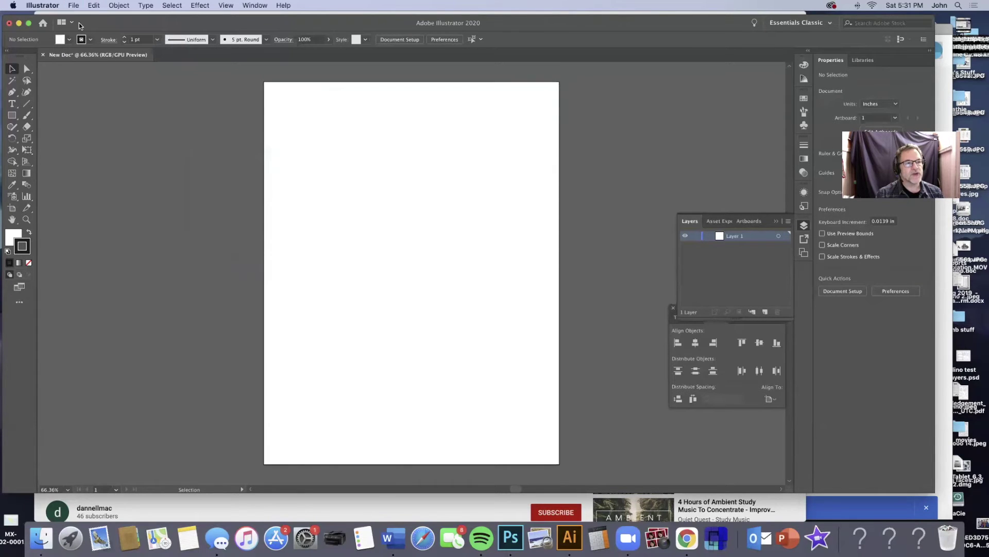
left_click(73, 7)
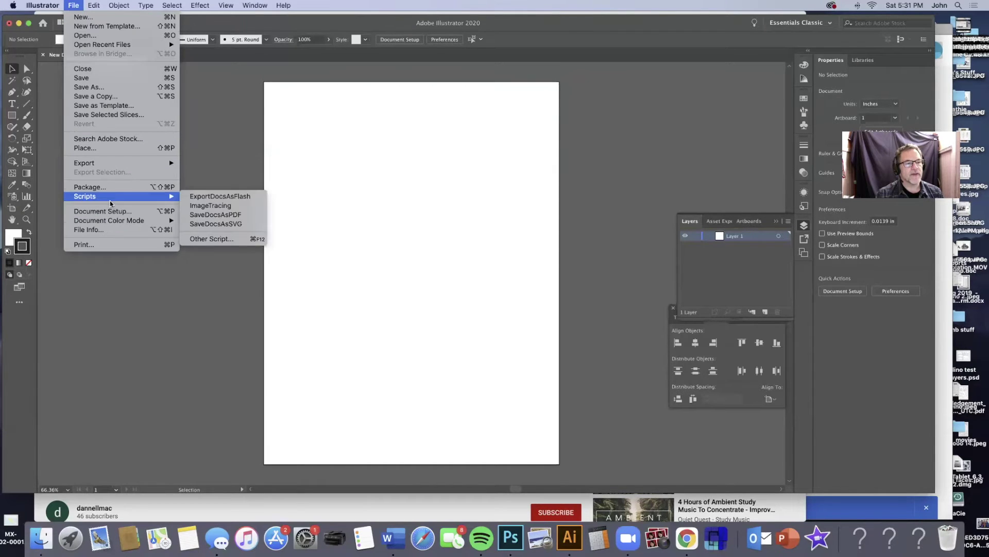
left_click(192, 220)
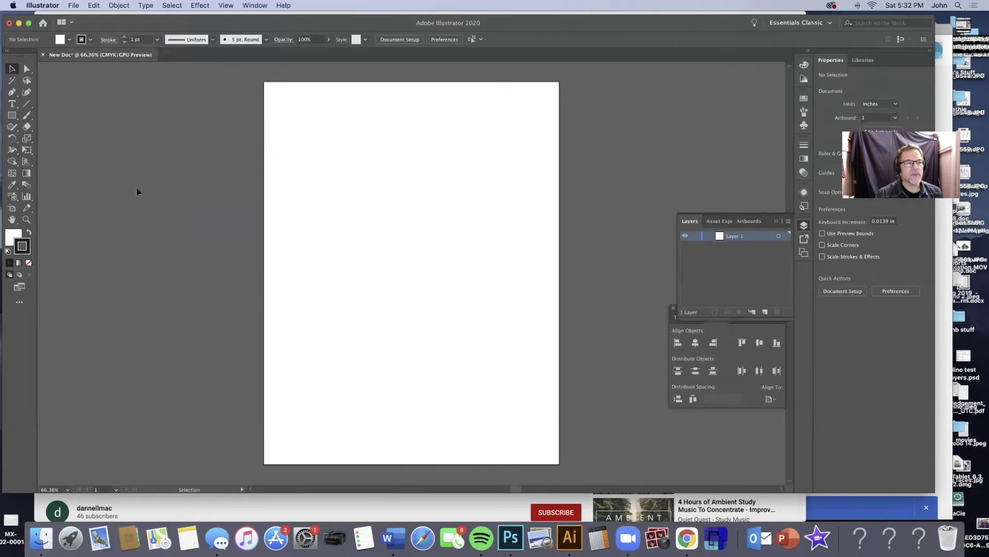
Step: Collapse the toolbar to a single column and expand it back to two columns
left_click(92, 6)
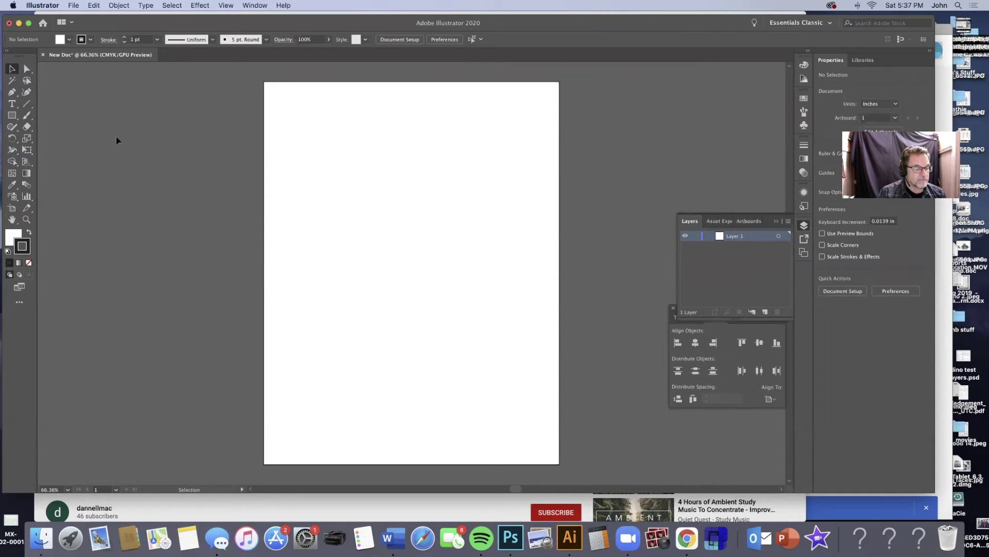
left_click(7, 52)
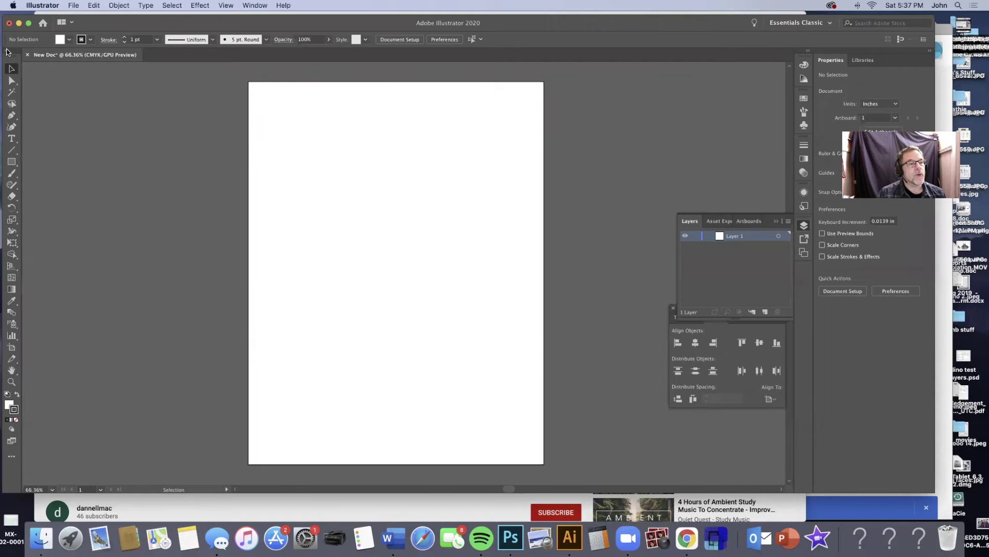
left_click(7, 51)
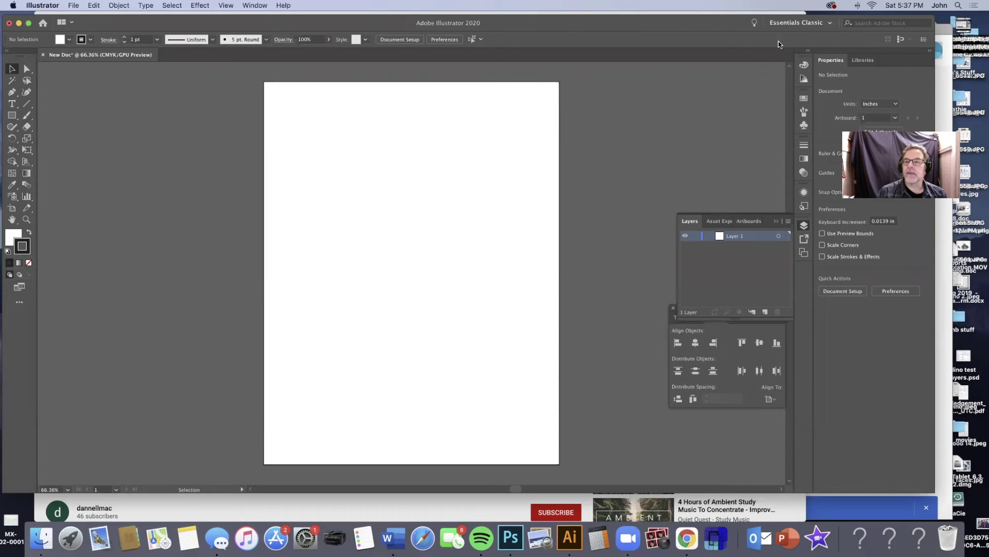
Step: Switch to the Essentials workspace and return to Essentials Classic
left_click(803, 23)
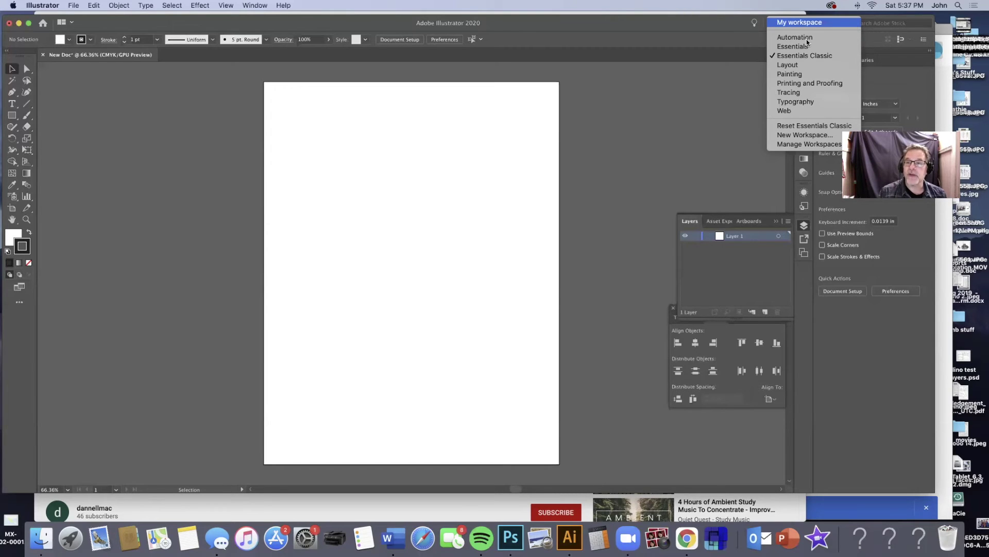
left_click(800, 47)
left_click(809, 23)
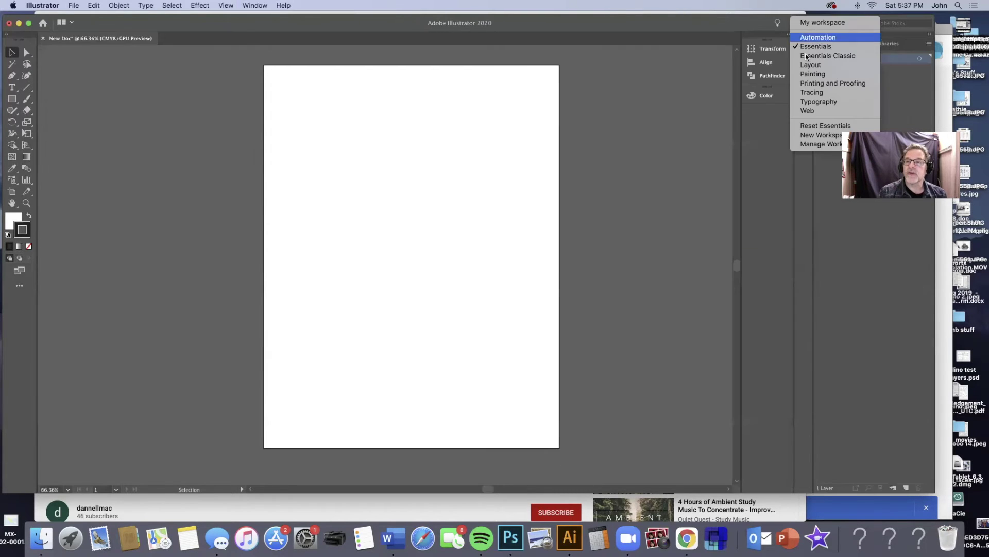
left_click(805, 56)
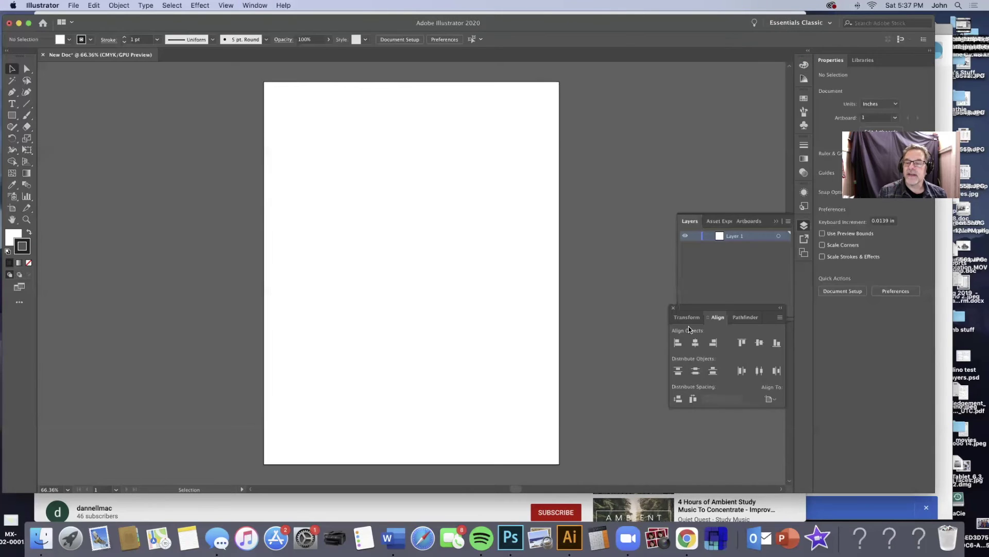
Step: Reset the Essentials Classic workspace to its default layout
left_click(828, 23)
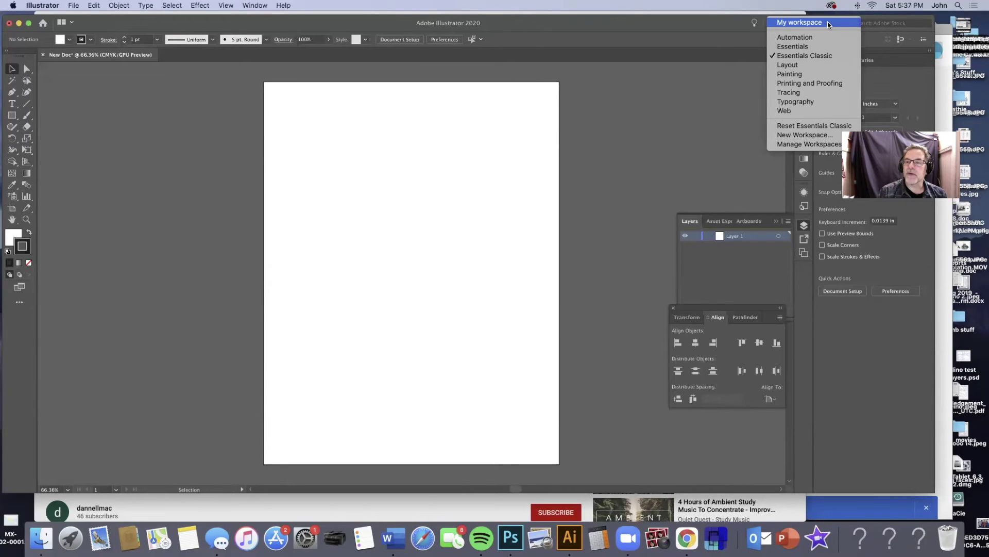
left_click(822, 128)
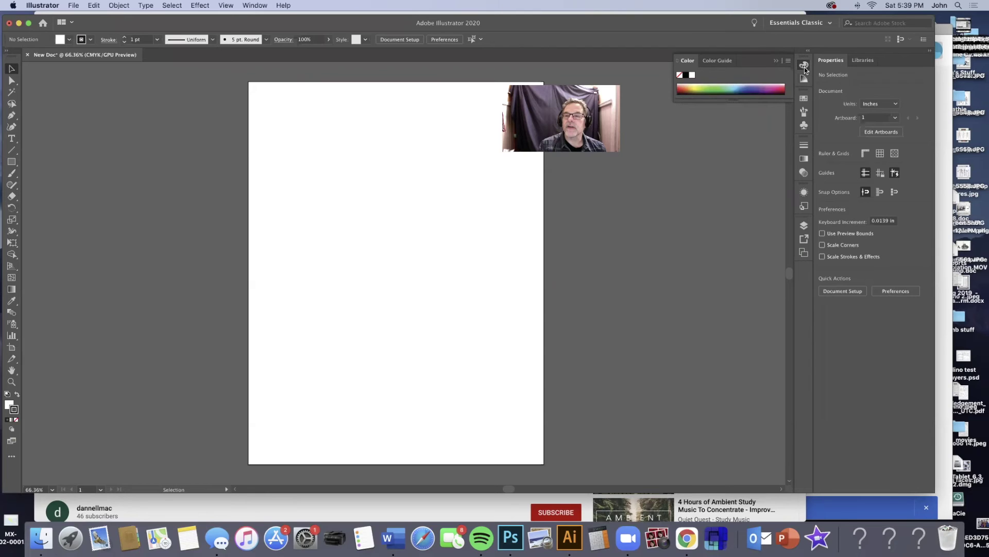
Step: Show the Swatches and Brushes panels in turn, and hide the Brushes panel
left_click(801, 99)
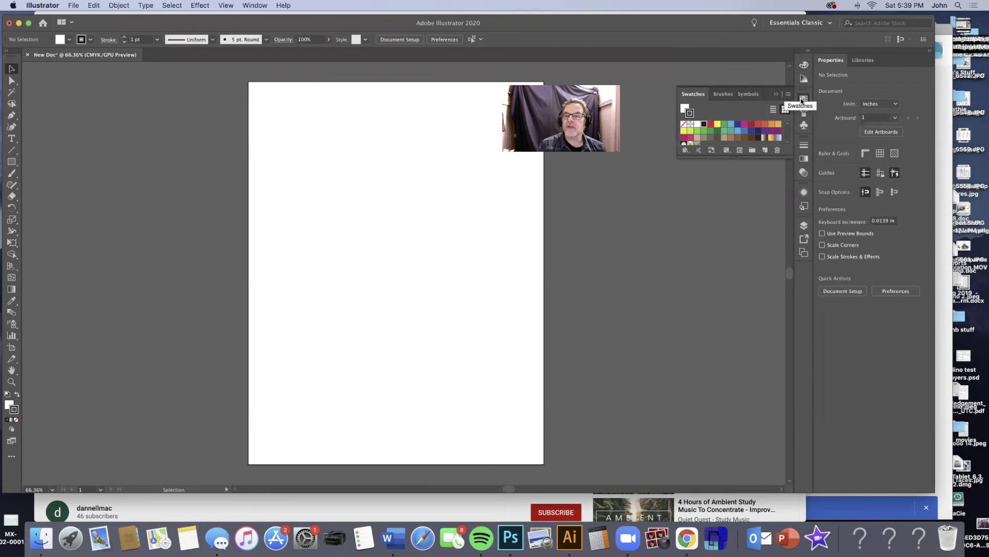
left_click(803, 111)
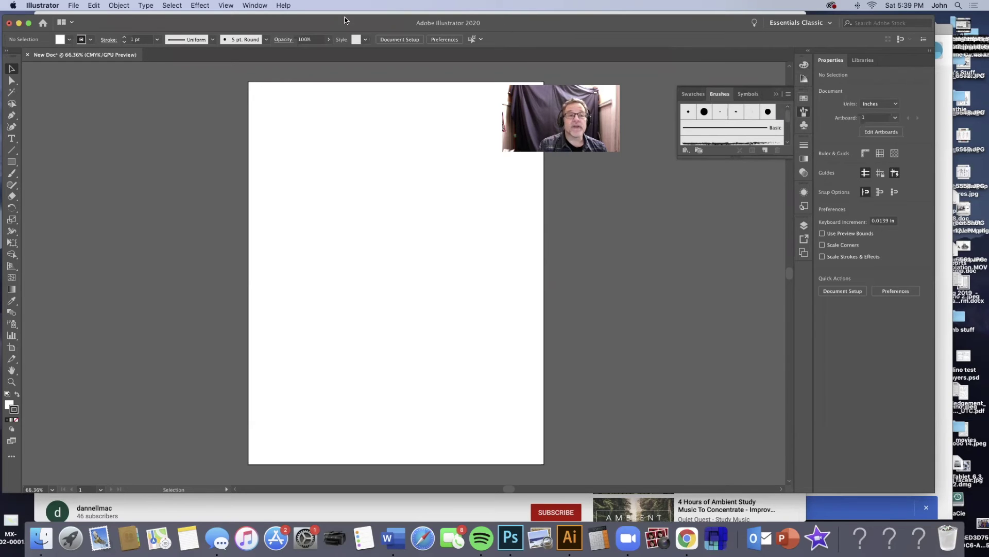
left_click(256, 6)
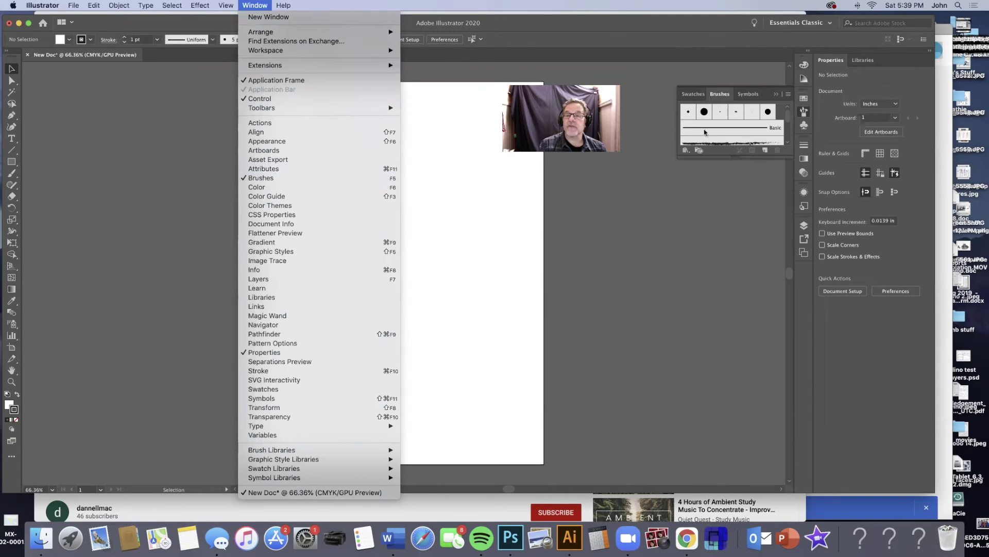
left_click(269, 178)
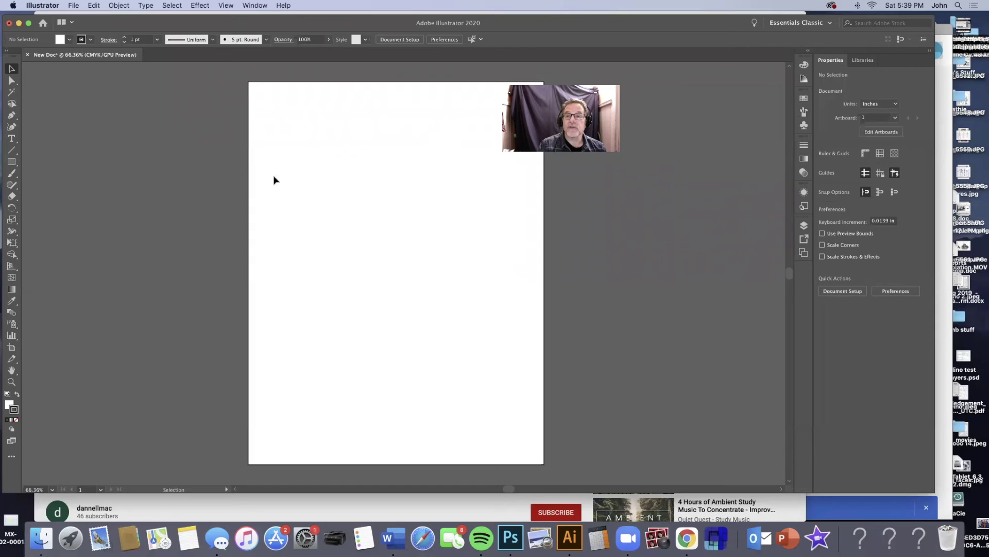
Step: Show the Symbols panel and hide it again
left_click(805, 126)
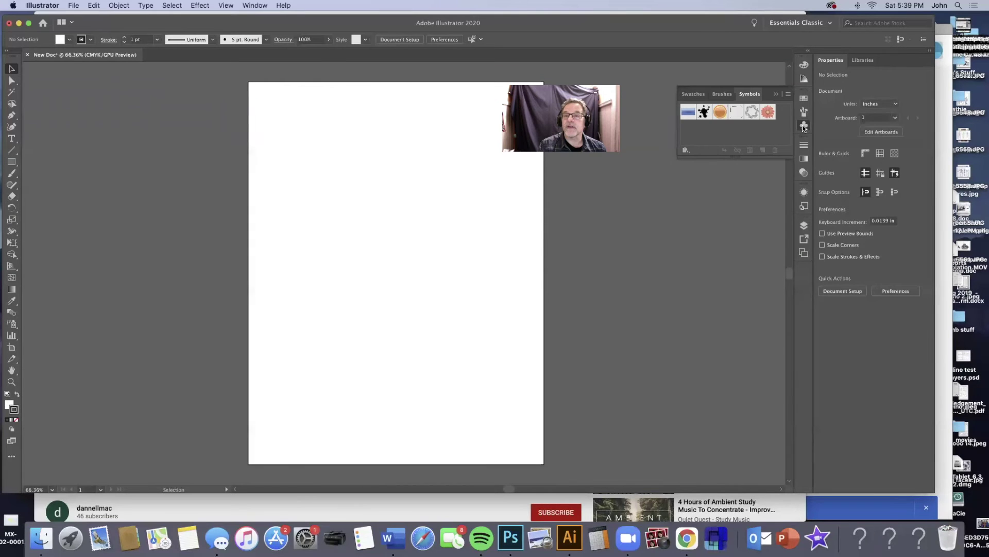
left_click(256, 6)
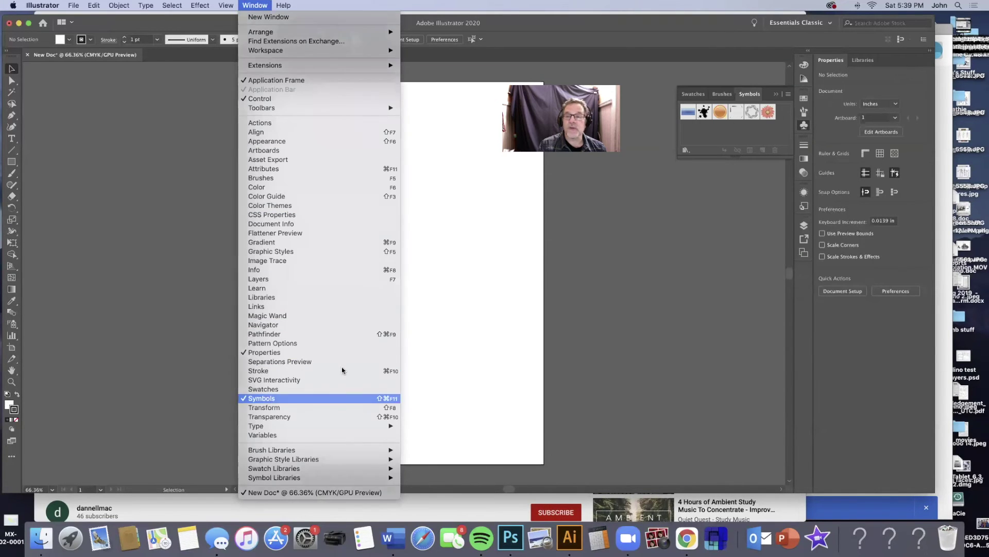
left_click(340, 398)
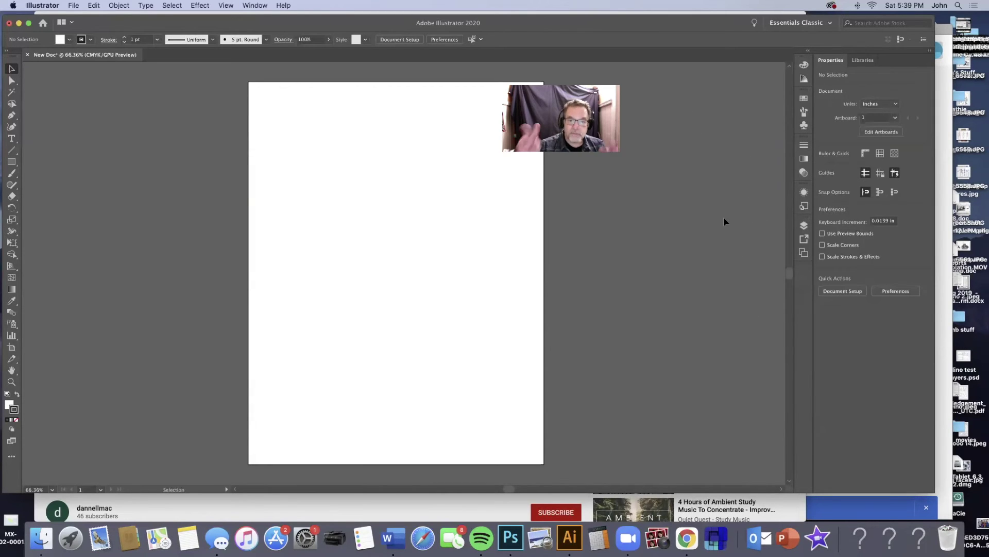
Step: Show the Graphic Styles, Appearance, Transparency, Gradient, Symbols and Stroke panels in turn, and hide the Stroke panel
left_click(804, 207)
left_click(803, 192)
left_click(802, 172)
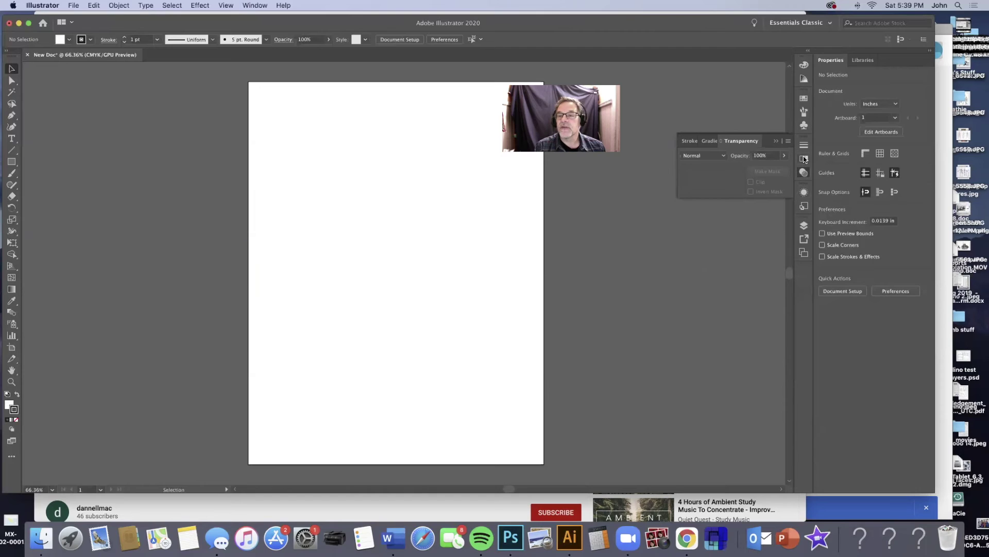
left_click(804, 159)
left_click(804, 126)
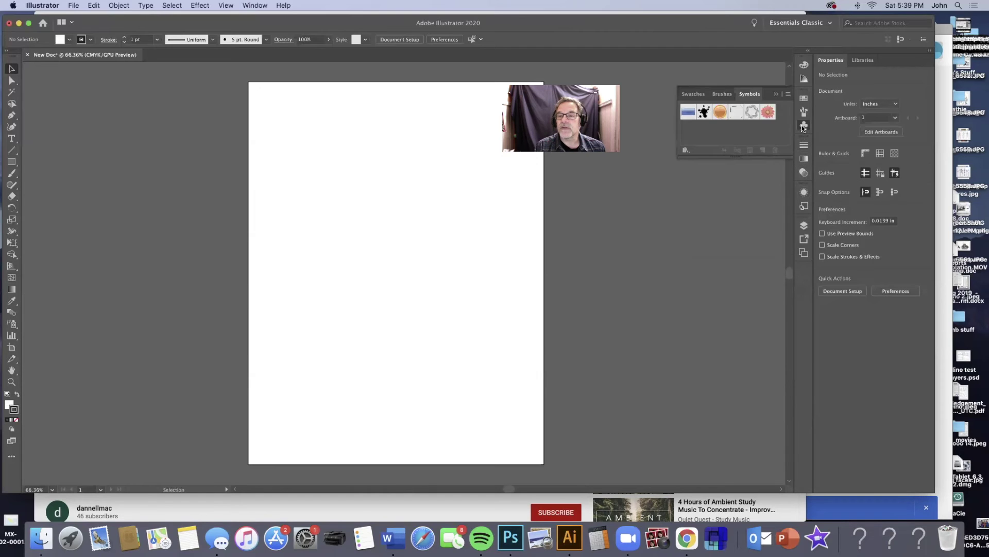
left_click(804, 146)
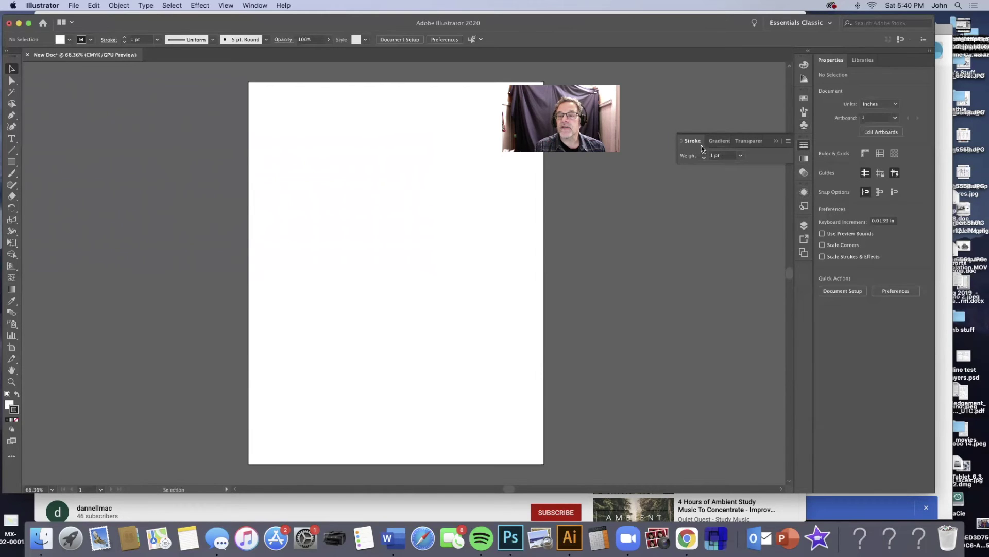
left_click(248, 6)
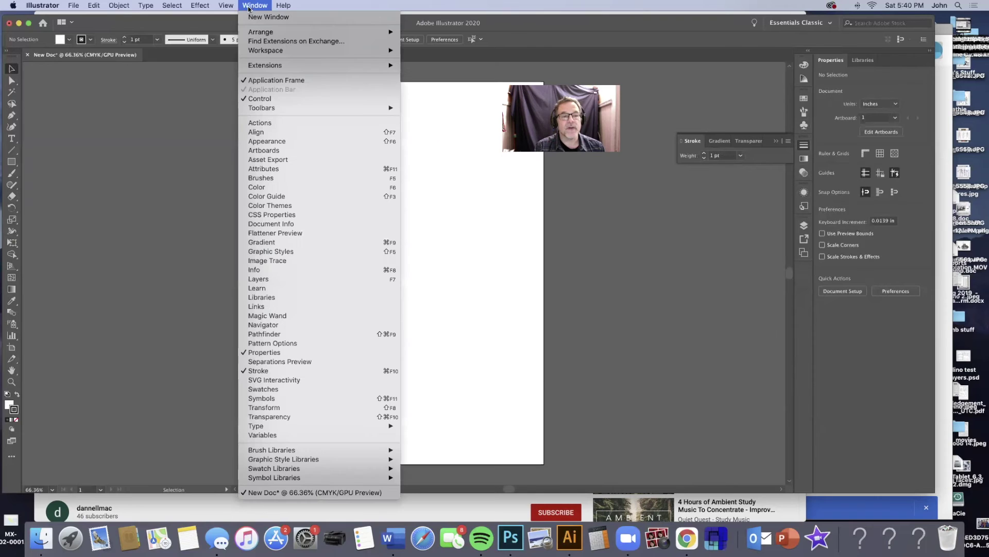
left_click(265, 371)
Step: Show the Layers panel, and open and close the Navigator panel
left_click(255, 6)
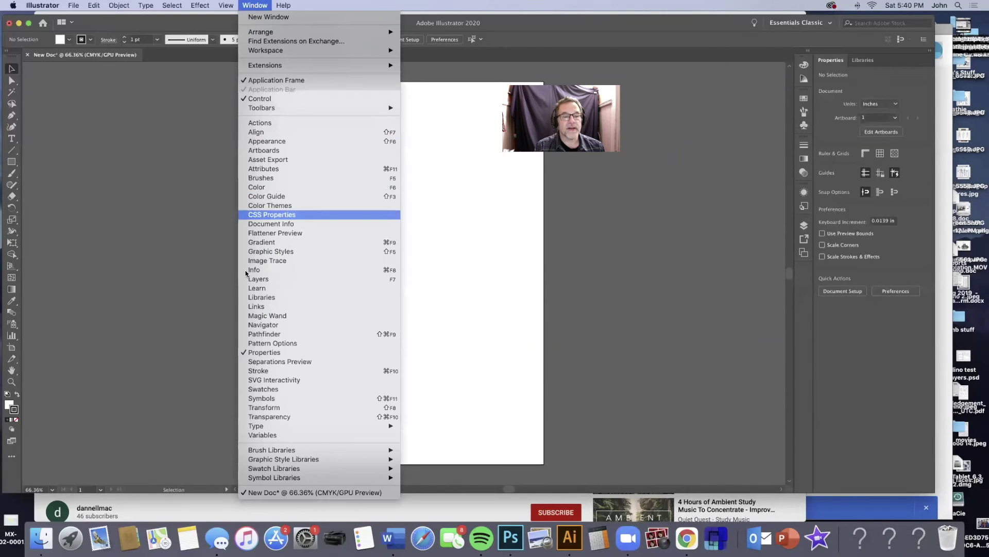
left_click(245, 279)
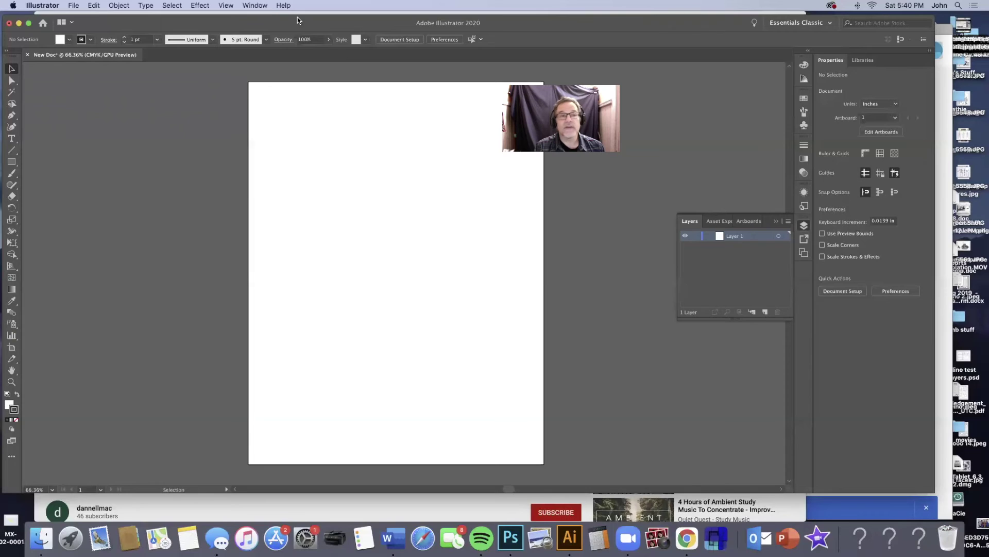
left_click(256, 6)
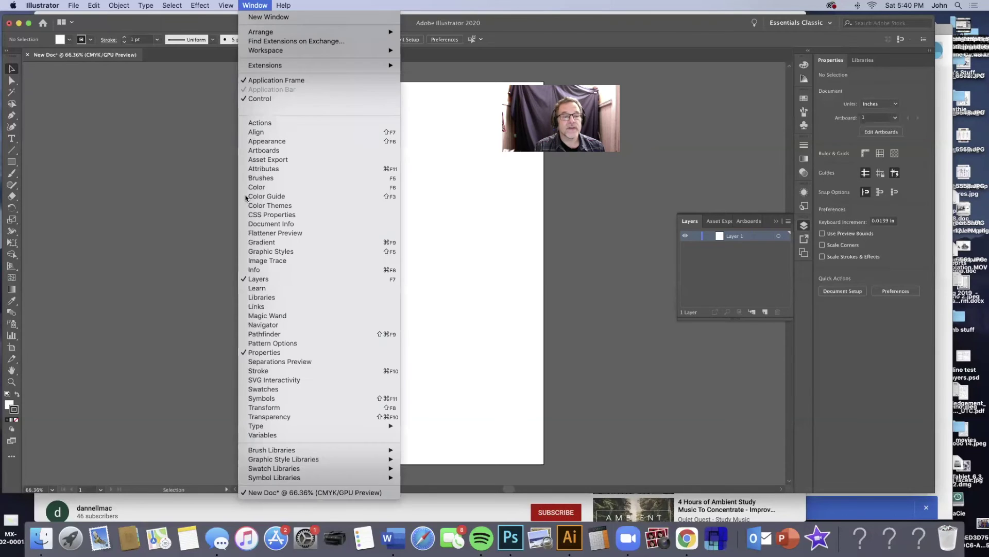
left_click(277, 326)
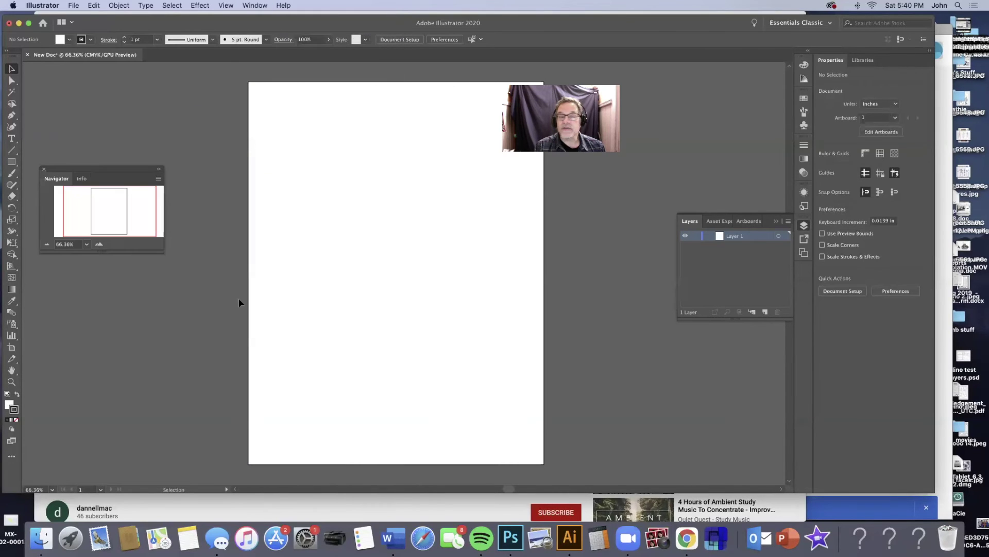
left_click(43, 170)
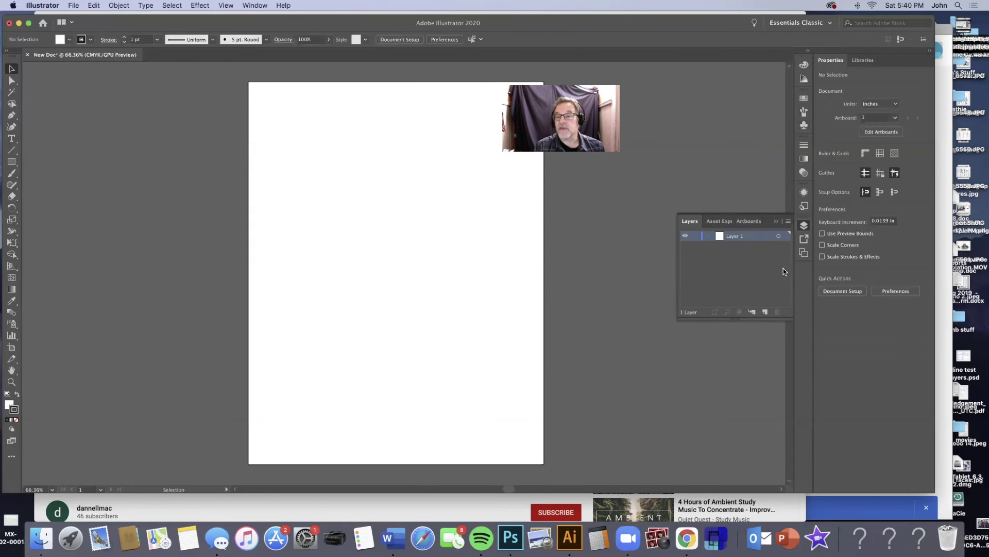
Step: Switch through the Transparency and Gradient panels, ending on the Stroke panel
left_click(804, 172)
left_click(803, 158)
left_click(801, 146)
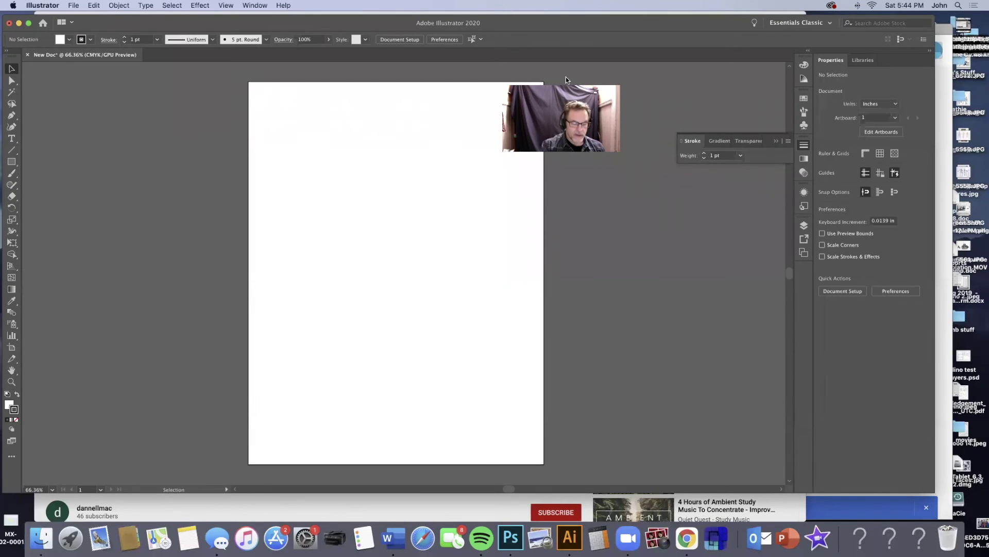
left_click_drag(566, 78, 610, 79)
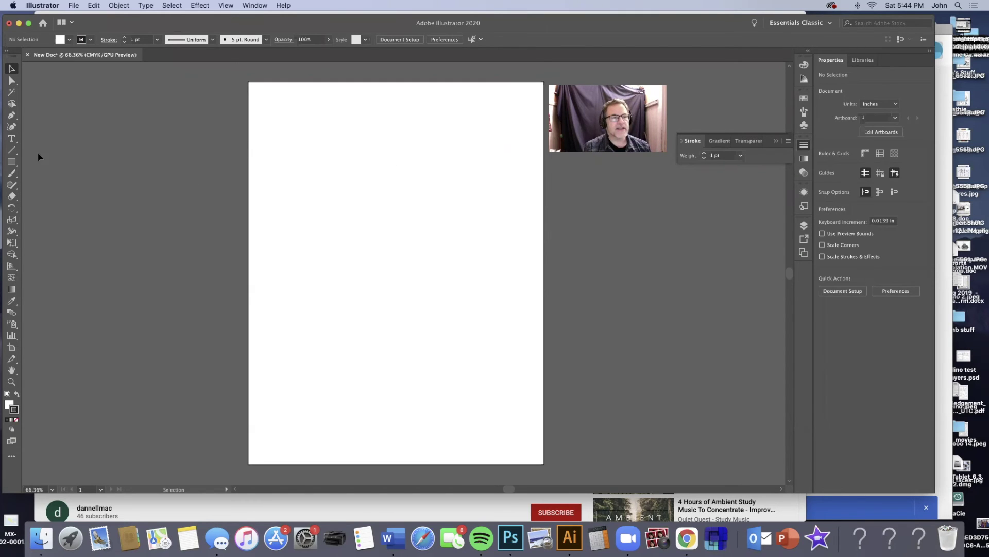
Step: Draw three straight 1 pt line segments across the upper half of the artboard, one short and two about 6 in wide
left_click(12, 150)
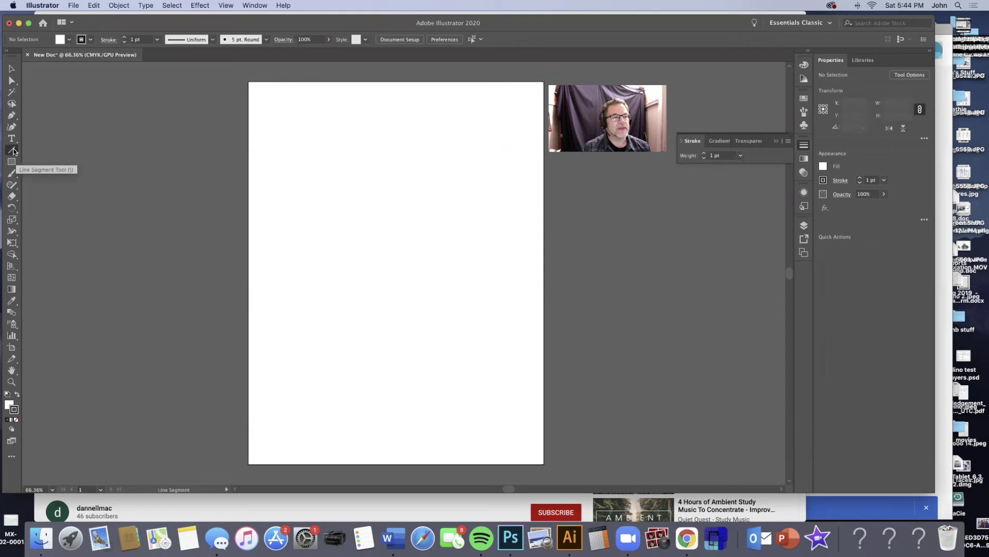
left_click_drag(292, 227, 487, 179)
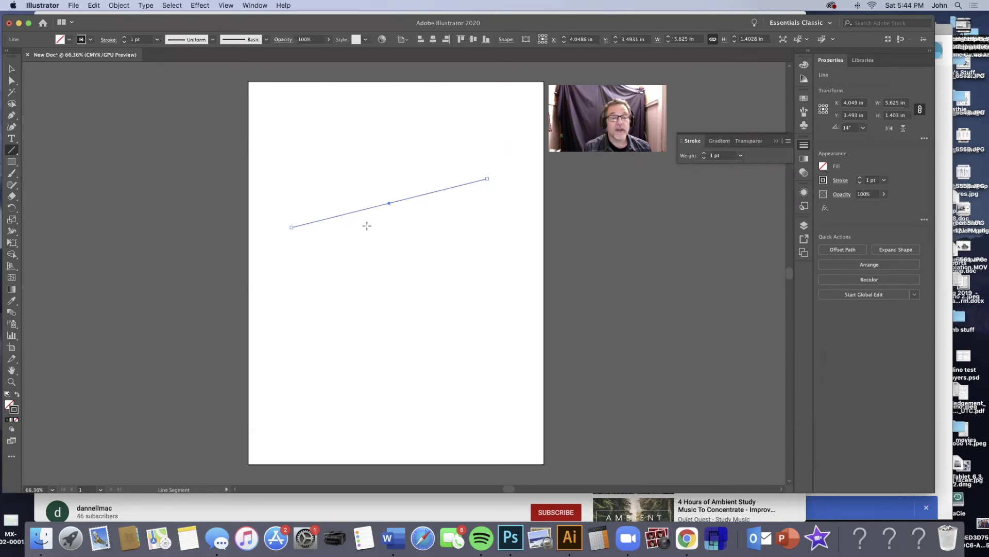
mouse_move(291, 163)
left_mouse_down()
mouse_move(356, 157)
mouse_move(336, 159)
left_mouse_up()
left_click_drag(313, 307, 523, 194)
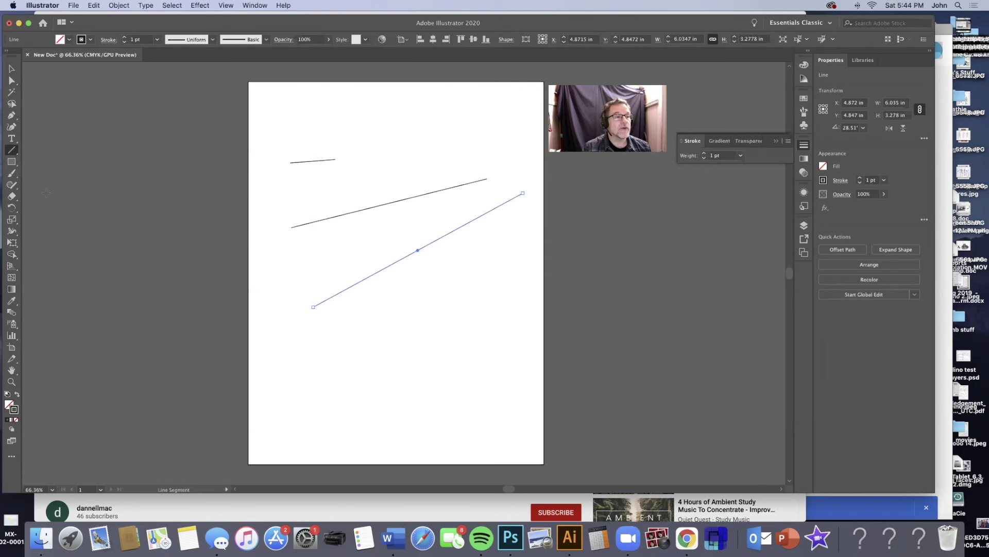
Step: Draw four more strokes across the lower part of the artboard, below the straight lines
left_click(12, 118)
mouse_move(284, 365)
left_mouse_down()
mouse_move(353, 354)
mouse_move(409, 325)
left_mouse_up()
left_click_drag(340, 400, 412, 342)
left_click_drag(408, 396, 448, 342)
left_click_drag(445, 420, 486, 365)
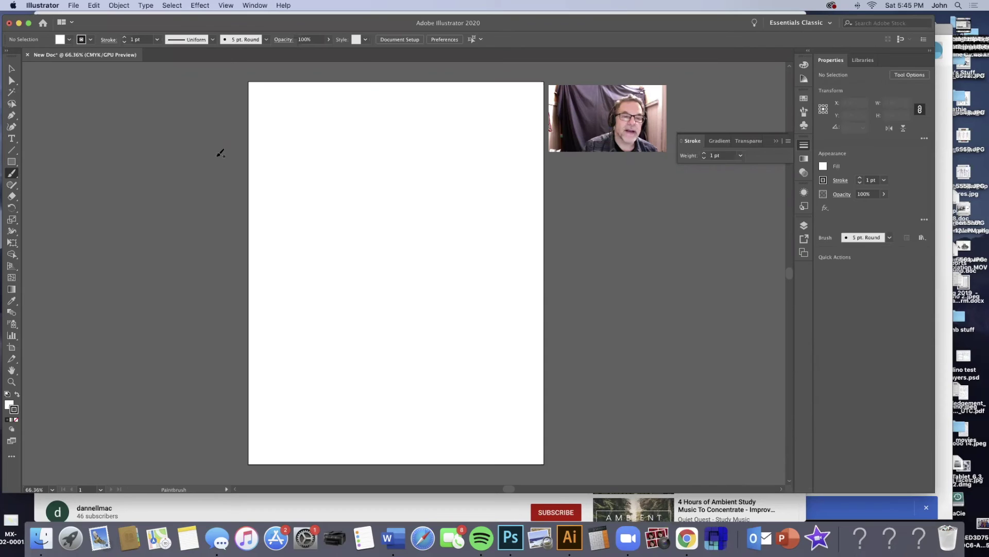
Step: Draw three rising straight lines in the upper artboard with the Line Segment tool, a short one between two long ones
left_click(12, 150)
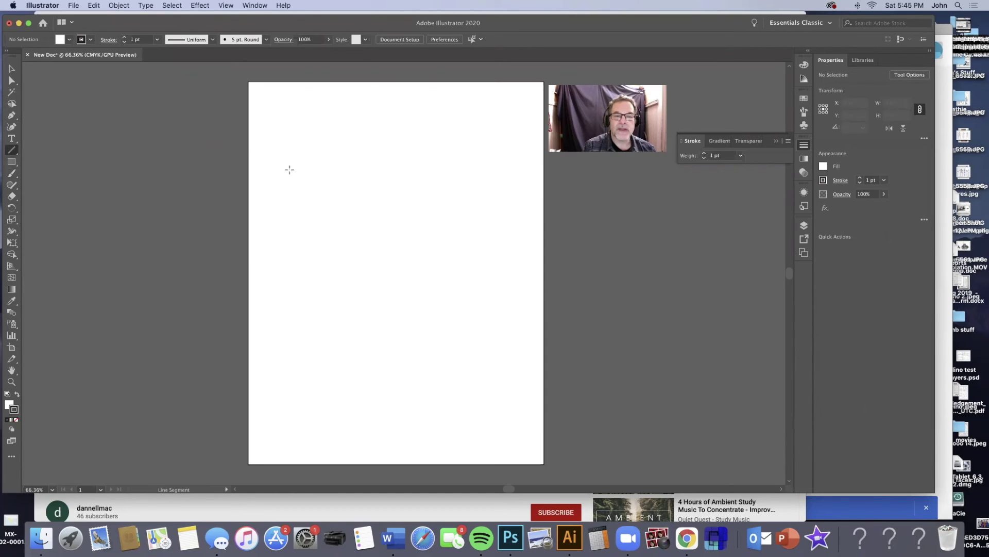
left_click_drag(299, 214, 458, 188)
left_click_drag(338, 177, 376, 172)
left_click_drag(291, 168, 504, 101)
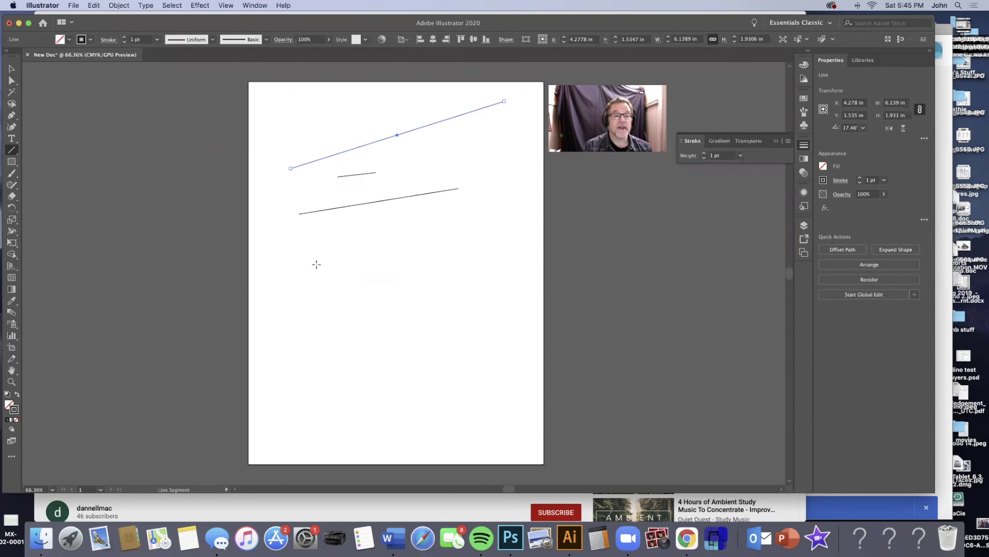
Step: Paint freehand curving black strokes below the straight lines with the Paintbrush, using the 5 pt. Round brush
left_click(12, 174)
left_click_drag(307, 253, 320, 295)
mouse_move(340, 254)
left_mouse_down()
mouse_move(363, 228)
mouse_move(390, 294)
mouse_move(436, 243)
mouse_move(451, 274)
left_mouse_up()
mouse_move(350, 342)
left_mouse_down()
mouse_move(408, 320)
mouse_move(434, 348)
mouse_move(382, 367)
mouse_move(444, 391)
mouse_move(479, 390)
mouse_move(460, 397)
left_mouse_up()
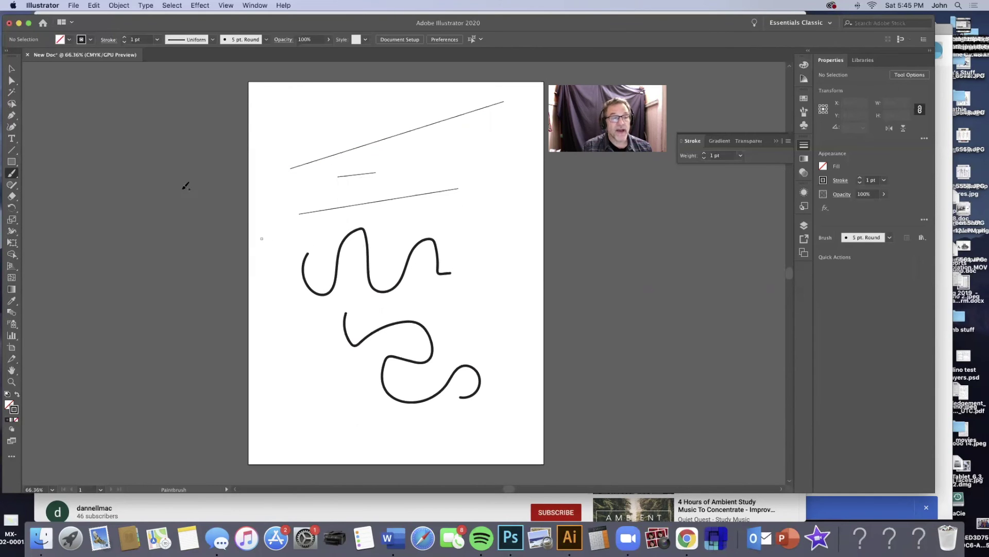
Step: Draw an ellipse about 1.89 by 0.77 in in the artboard's upper-left corner and fill it with solid black
left_click(11, 162)
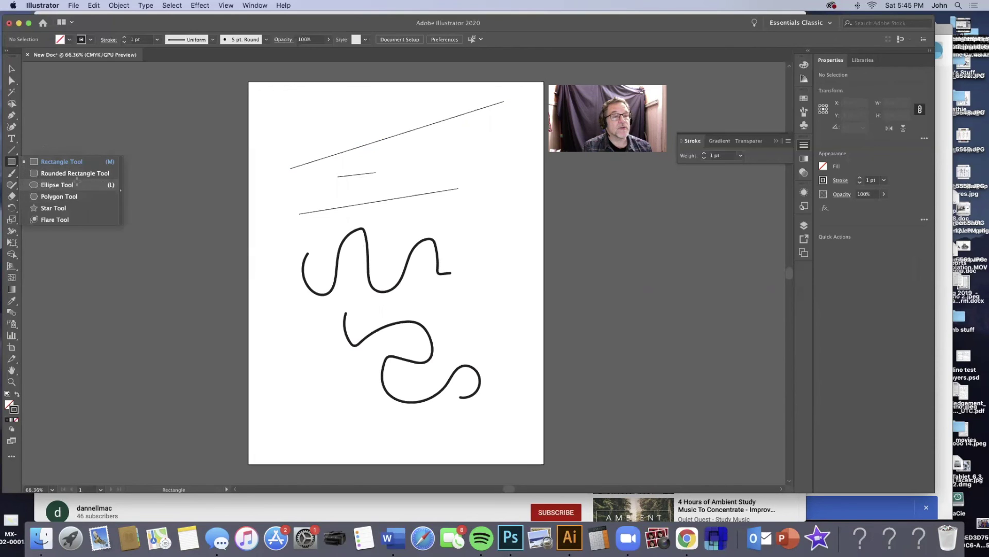
left_click(42, 184)
left_click_drag(282, 108, 349, 135)
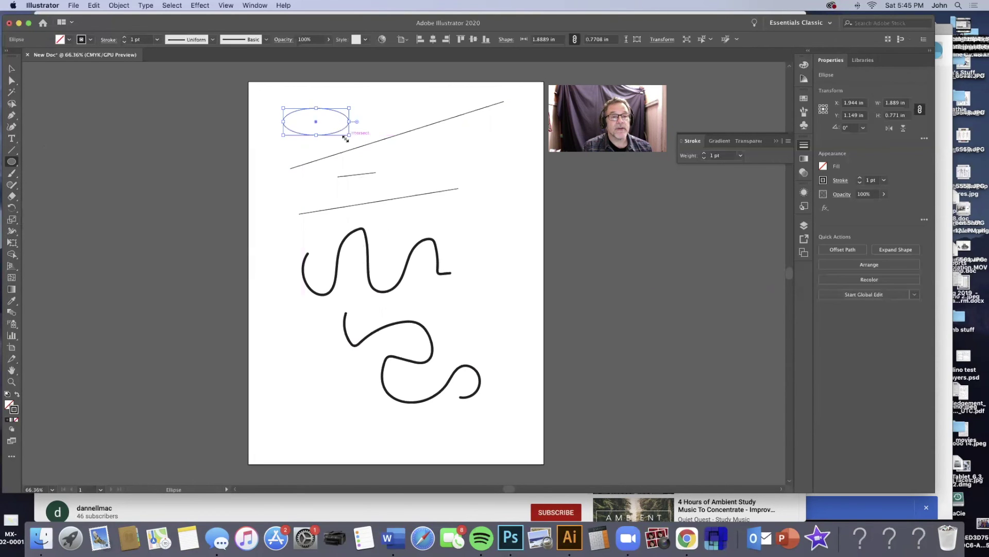
left_click(8, 404)
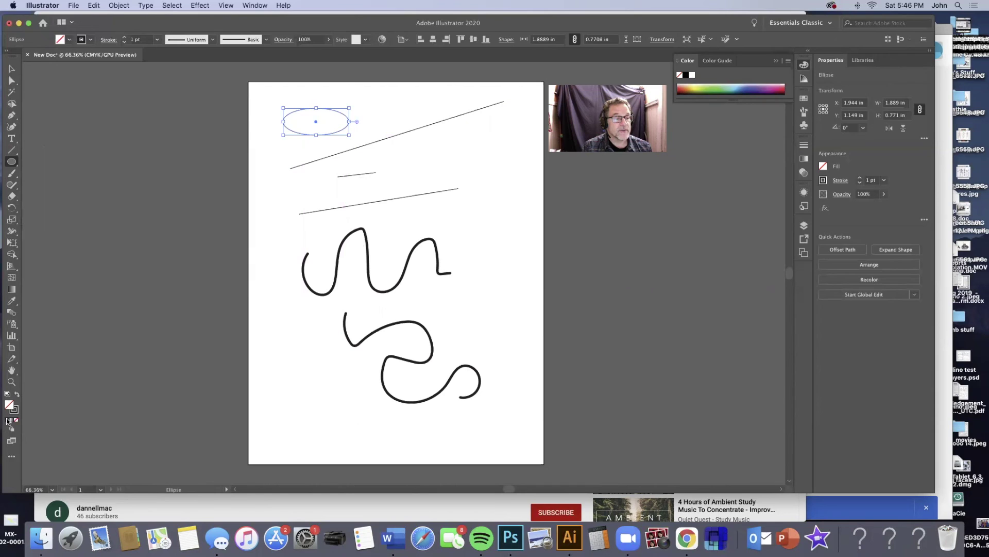
left_click(7, 420)
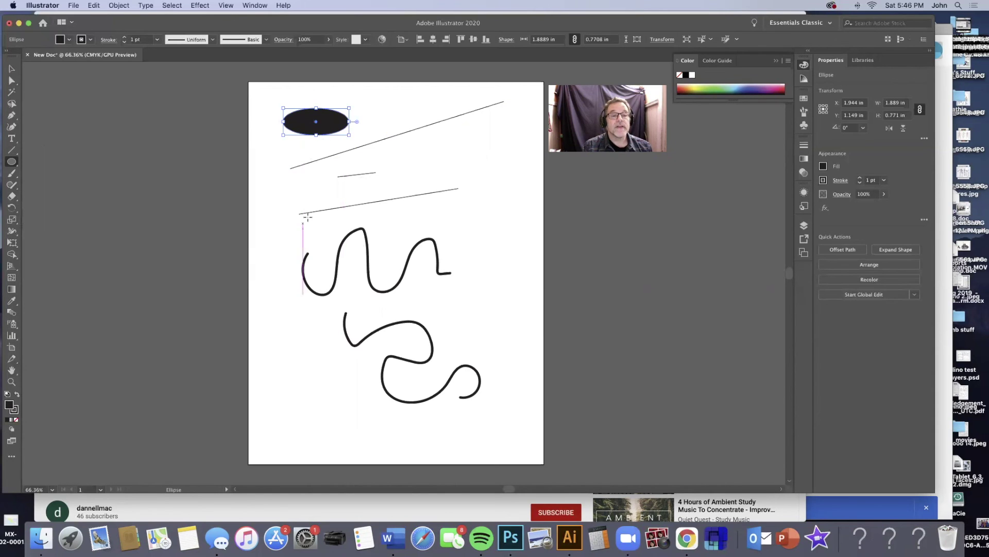
Step: Draw a black circle about 1.62 in across near the artboard's upper-right edge and give its stroke a magenta-red color
left_click_drag(458, 145, 513, 200)
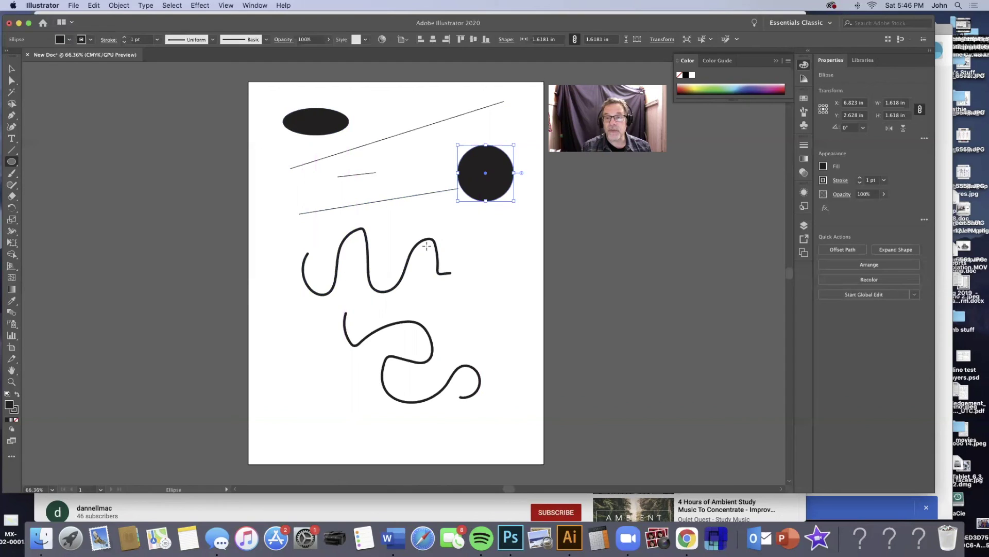
left_click(14, 409)
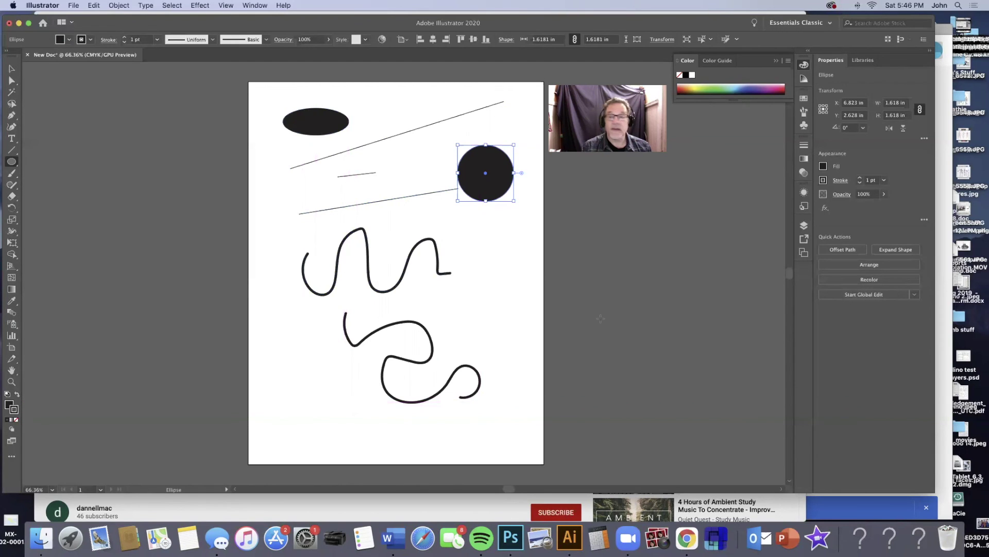
left_click(780, 86)
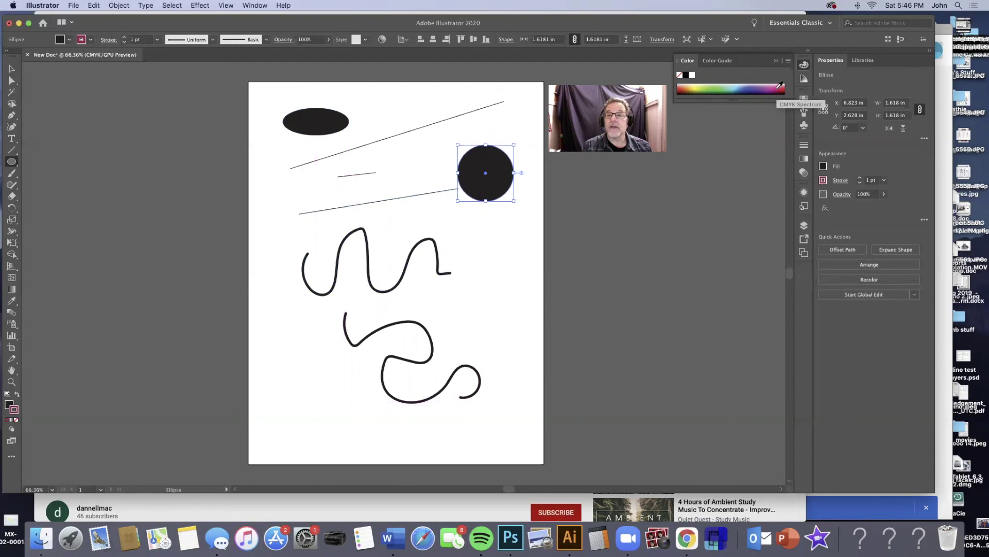
Step: Set the circle's stroke weight to 13 pt
left_click(859, 182)
left_click(859, 183)
left_click(859, 183)
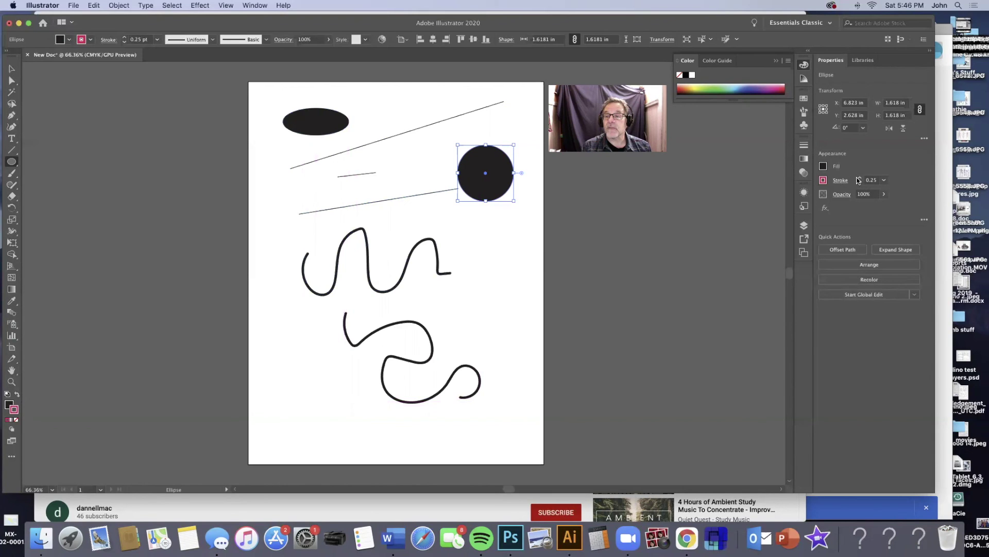
left_click(859, 178)
left_click(859, 178)
left_click(859, 178)
left_click(859, 178)
left_click(859, 178)
left_click(858, 178)
left_click(859, 178)
left_click(859, 178)
left_click(859, 177)
left_click(858, 177)
left_click(858, 178)
left_click(858, 178)
left_click(859, 178)
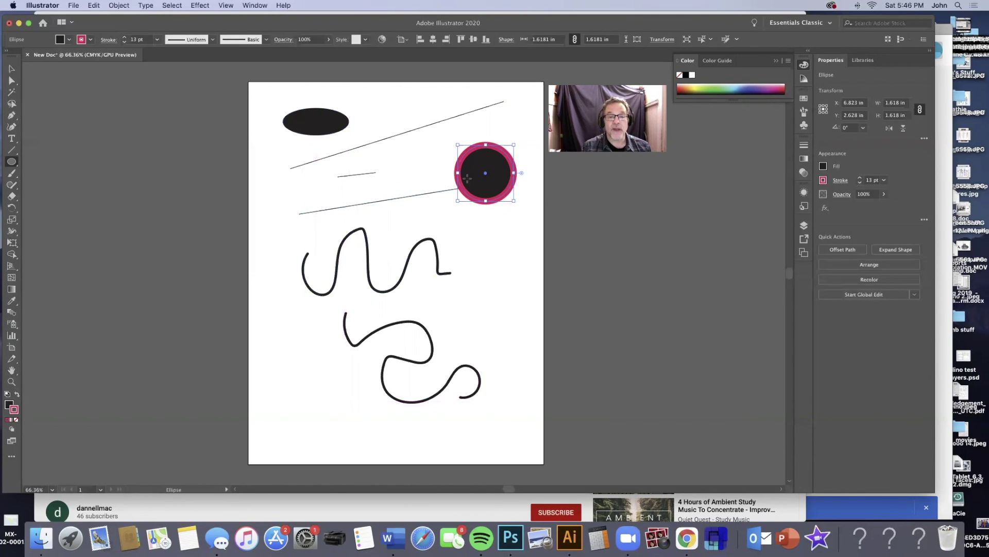
Step: Draw two thick magenta-red lines sloping down to the right, one at the lower left and one right of the curves
left_click(11, 150)
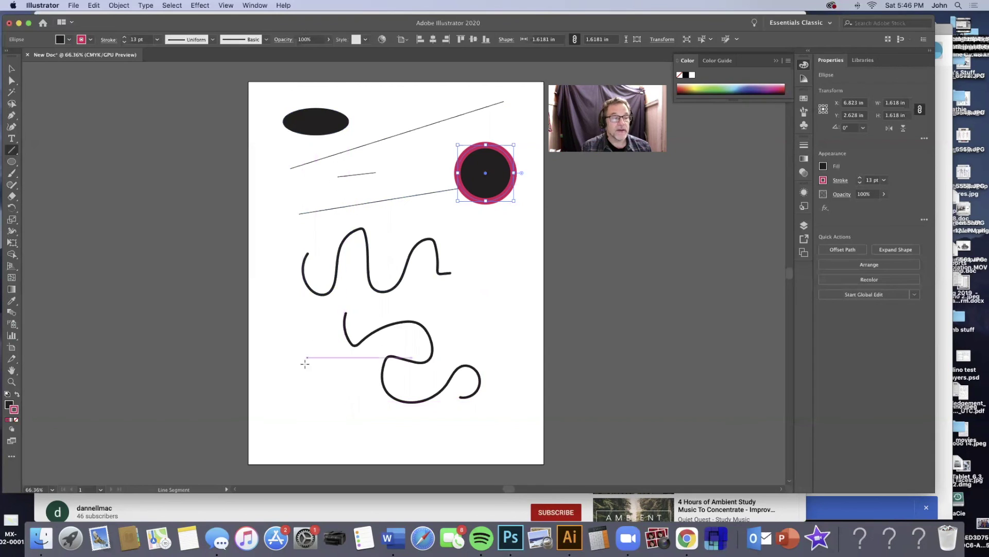
left_click_drag(303, 354, 357, 428)
mouse_move(477, 265)
left_mouse_down()
mouse_move(479, 381)
mouse_move(514, 360)
left_mouse_up()
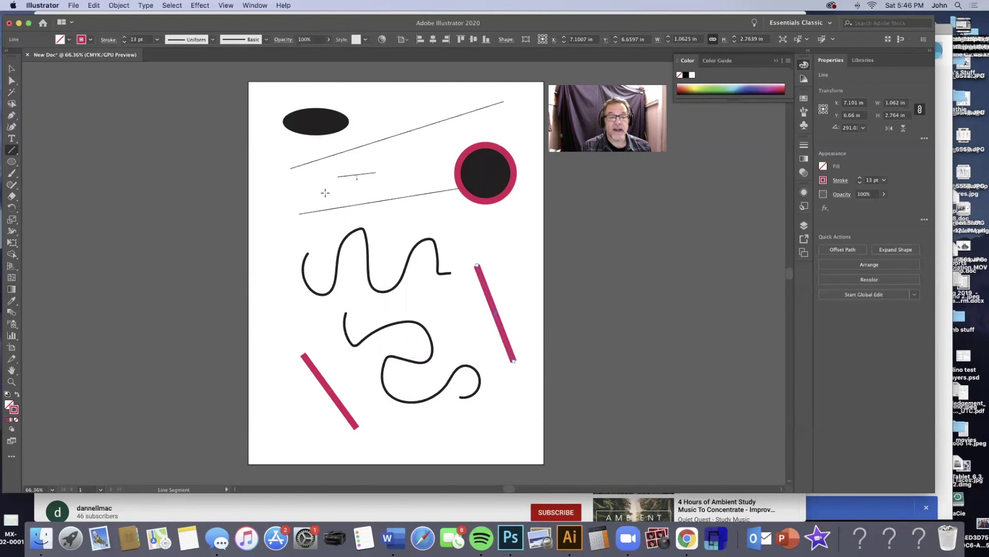